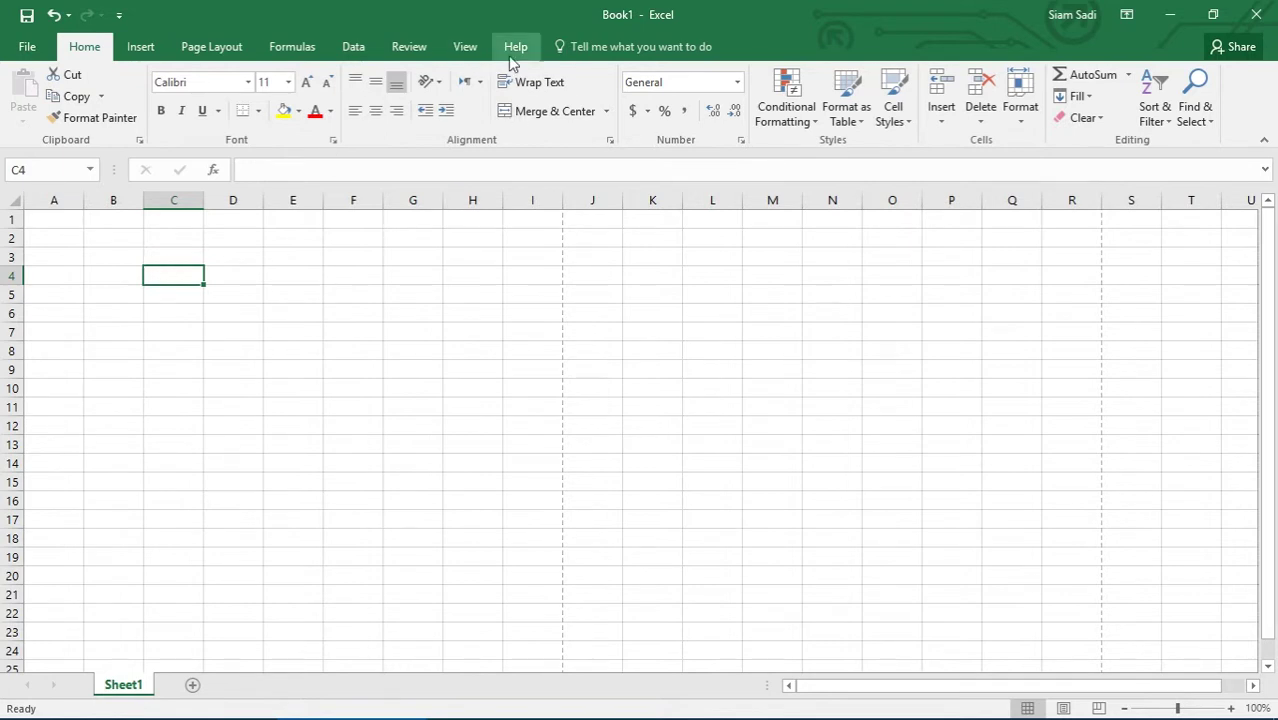
Step: Switch the ribbon to the View tab to see the workbook view and Show options
{"action": "left_click", "coordinate": [465, 46]}
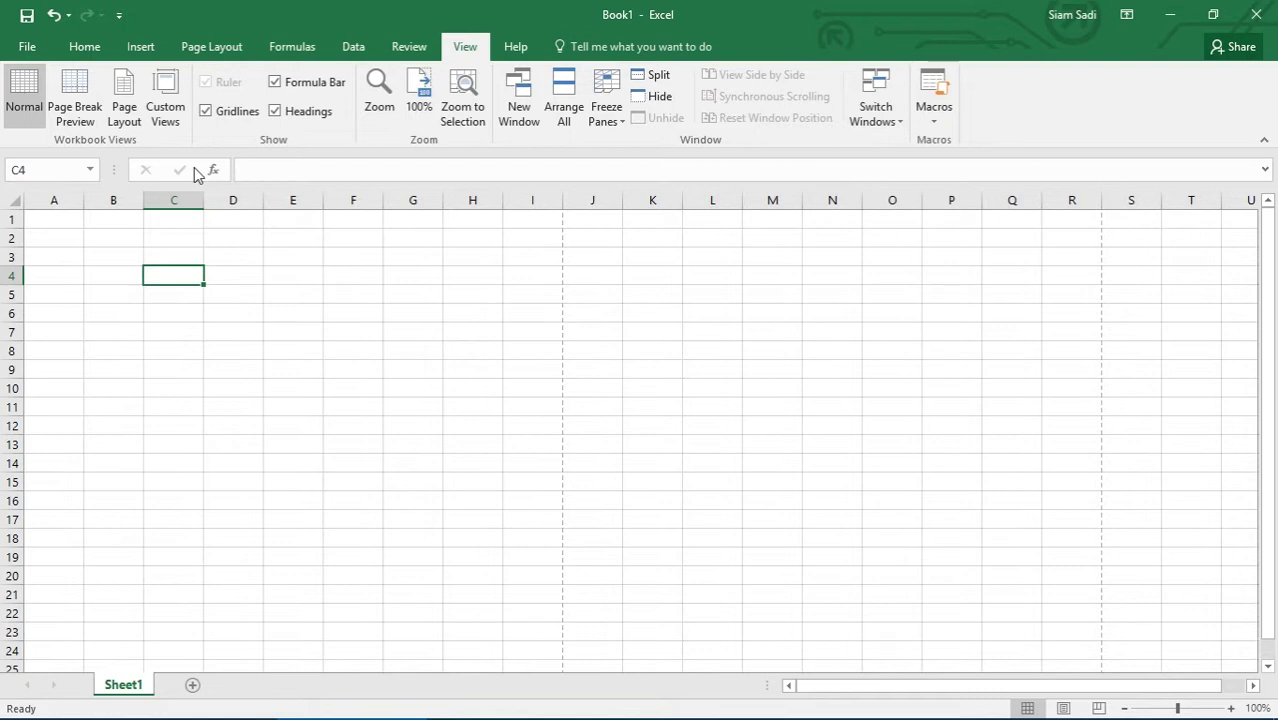
Step: Try Page Break Preview, then open recent workbook 2 from File and close it
{"action": "left_click", "coordinate": [75, 113]}
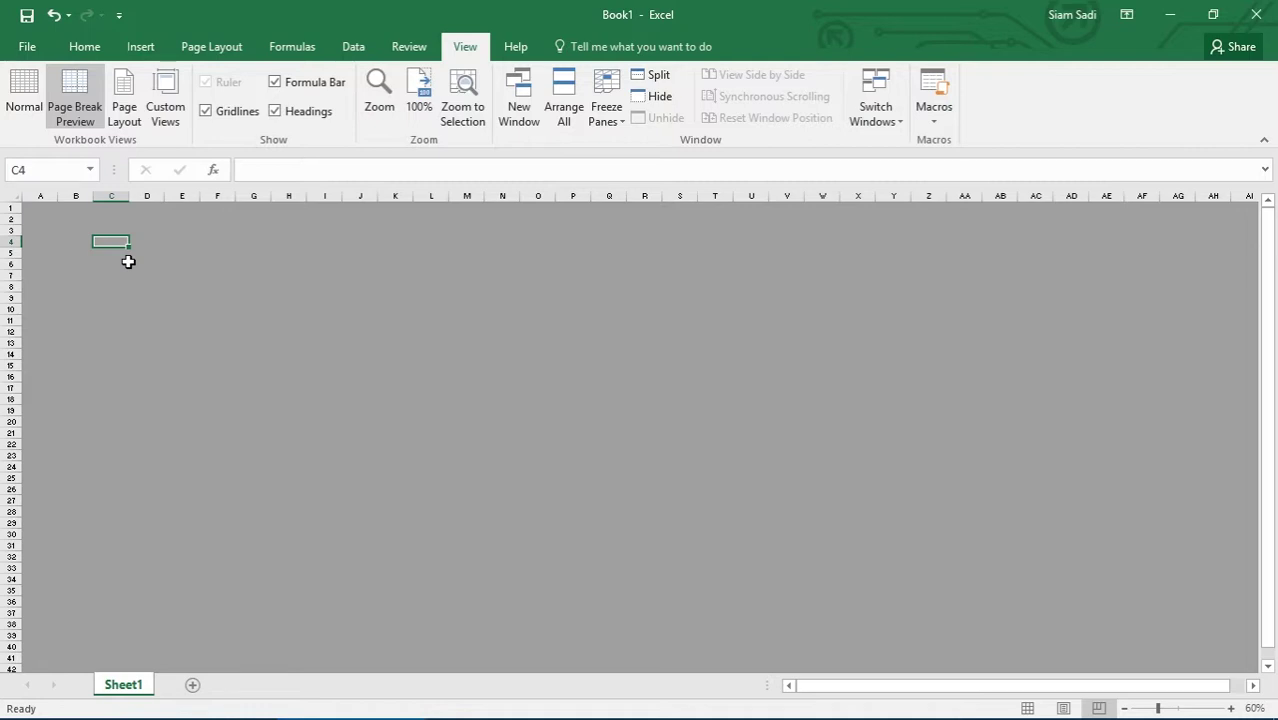
{"action": "left_click", "coordinate": [27, 46]}
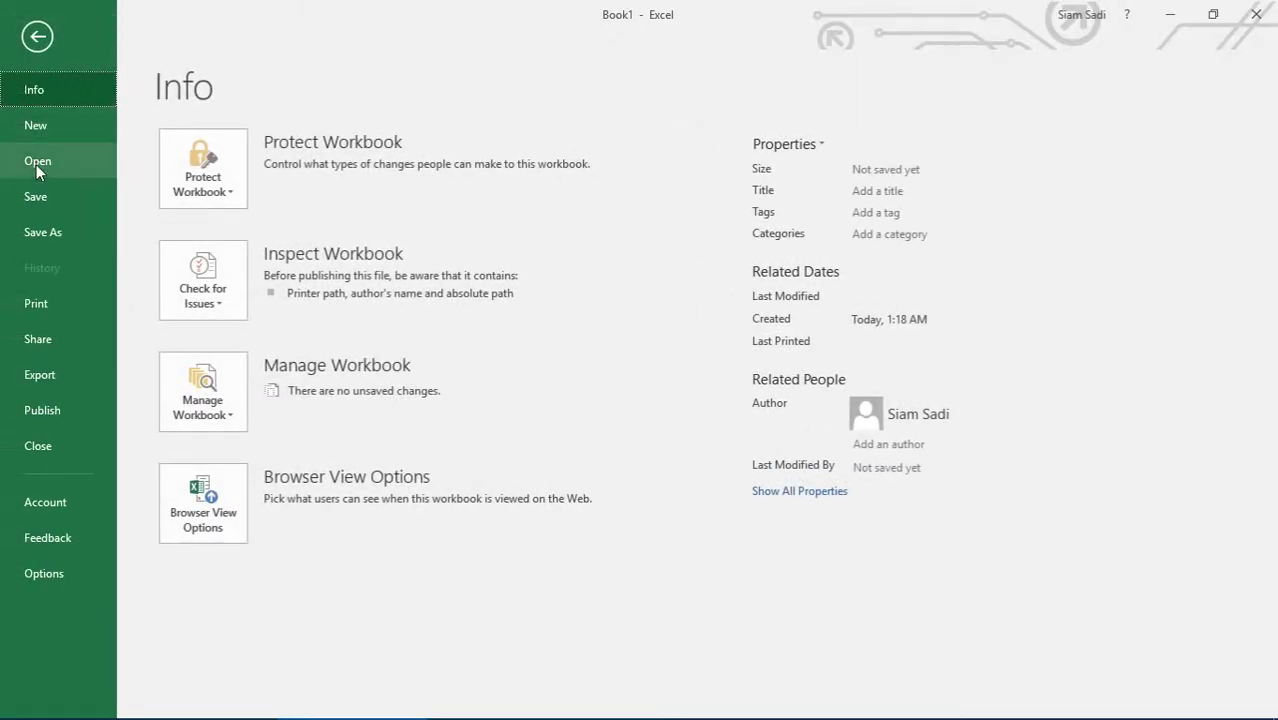
{"action": "left_click", "coordinate": [36, 168]}
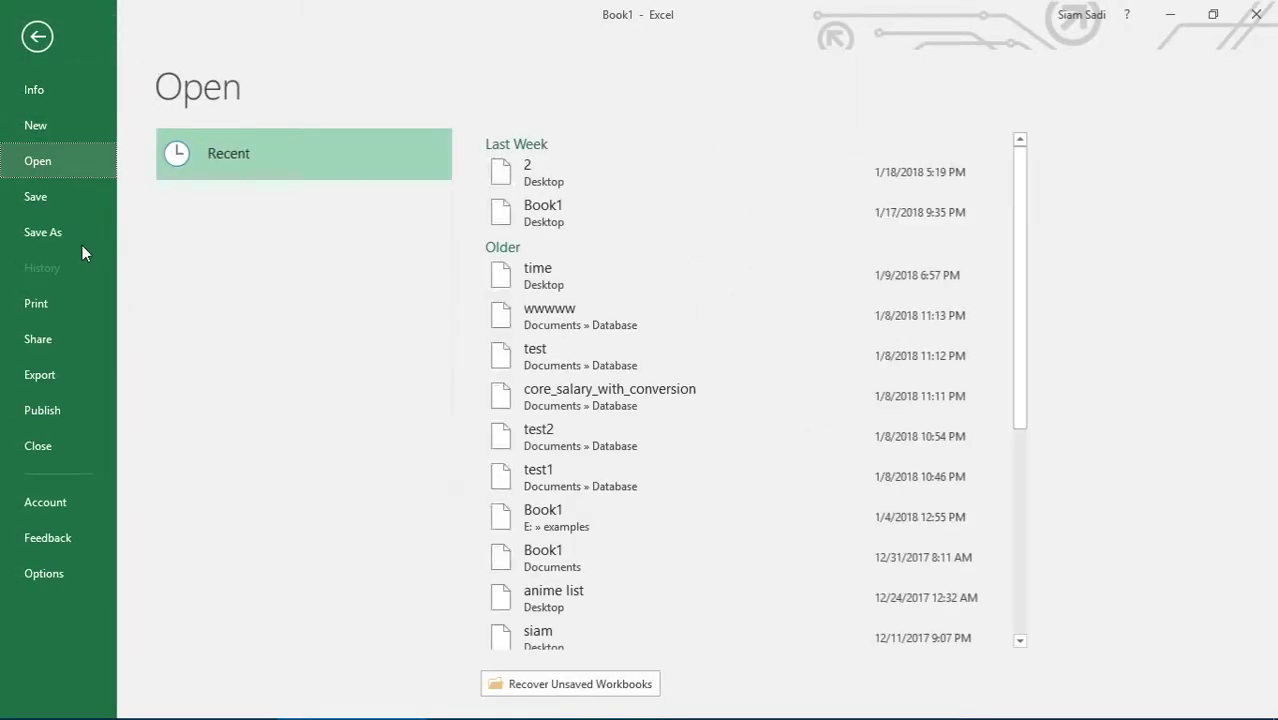
{"action": "left_click", "coordinate": [561, 178]}
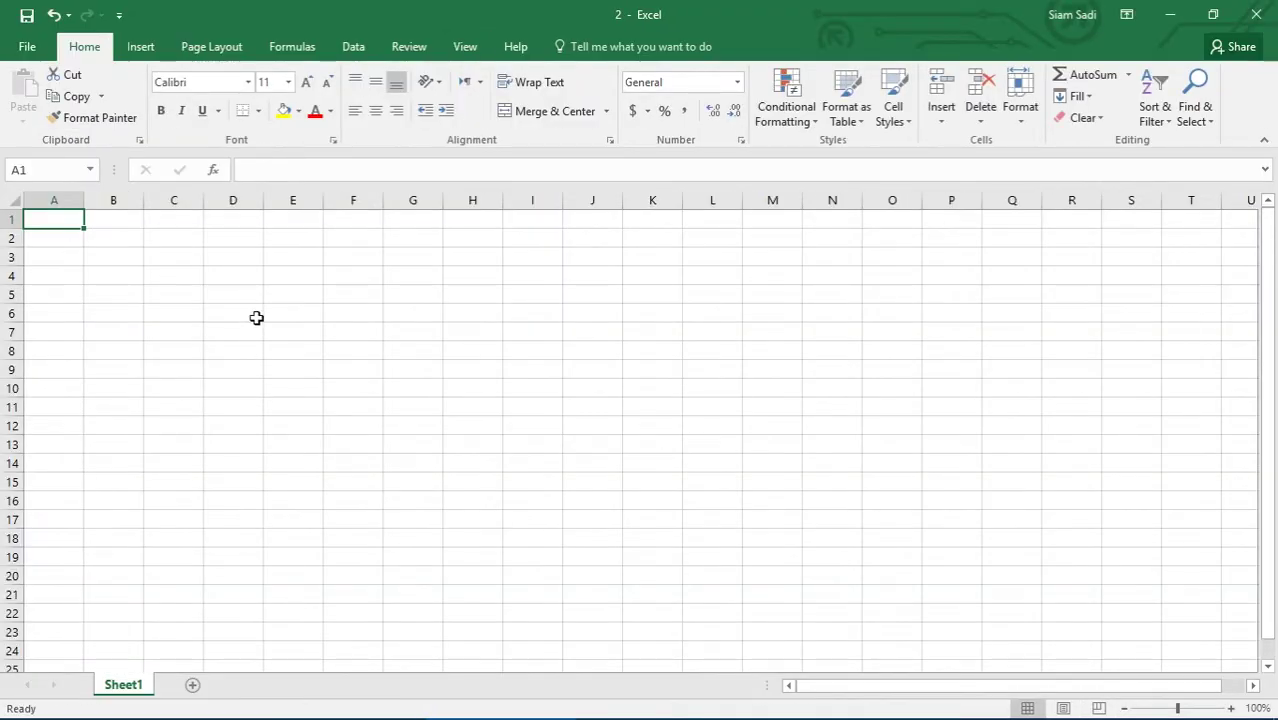
{"action": "left_click", "coordinate": [1268, 10]}
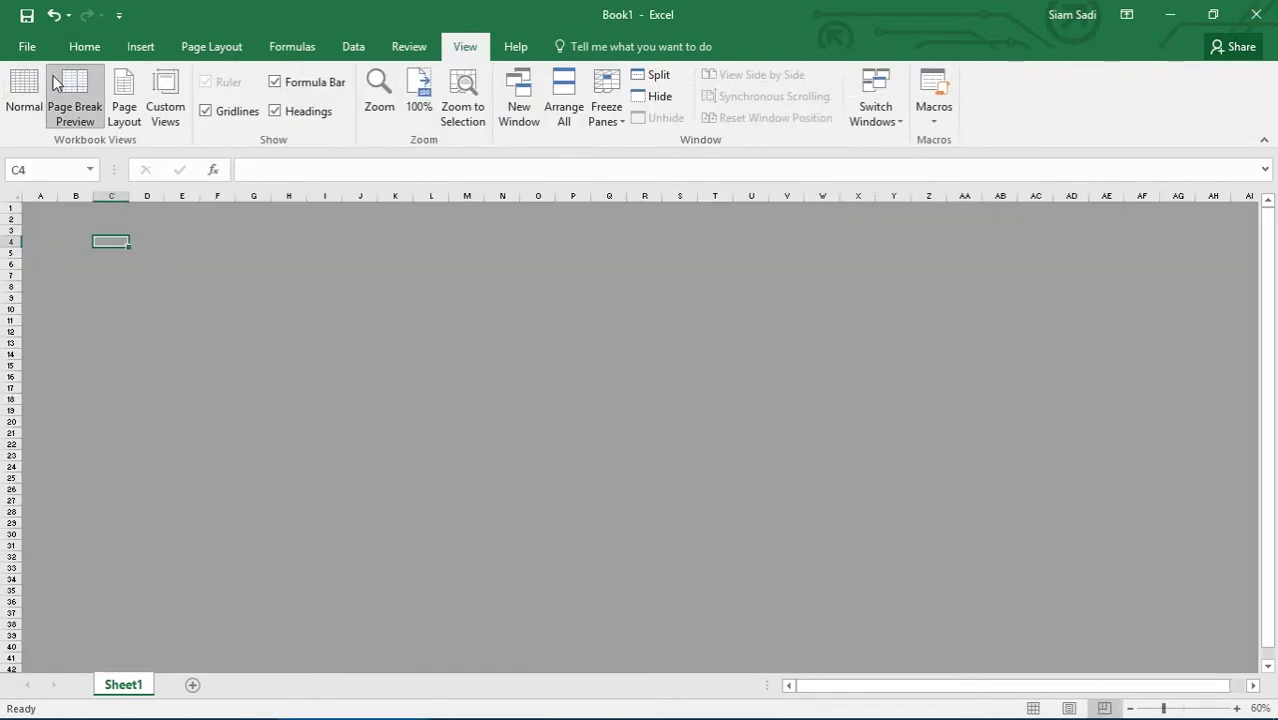
Step: Open the saved Book1 workbook from the Recent list
{"action": "left_click", "coordinate": [30, 47]}
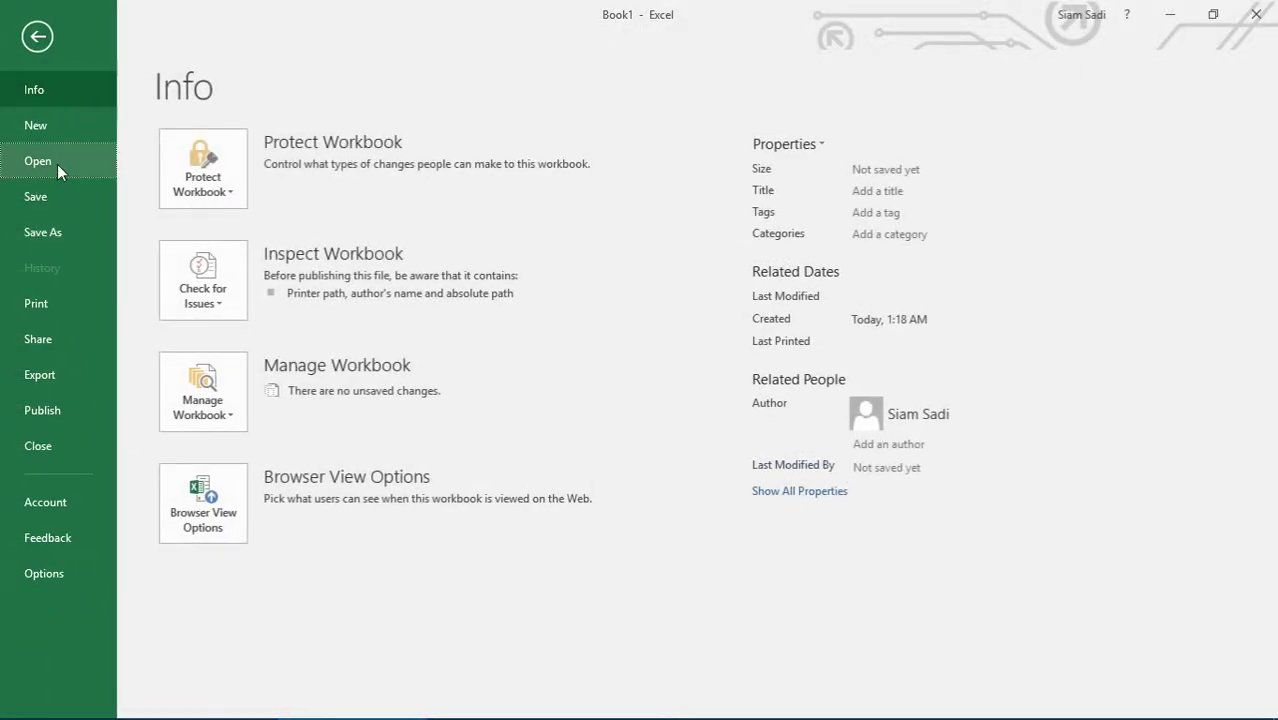
{"action": "left_click", "coordinate": [57, 162]}
{"action": "left_click", "coordinate": [584, 234]}
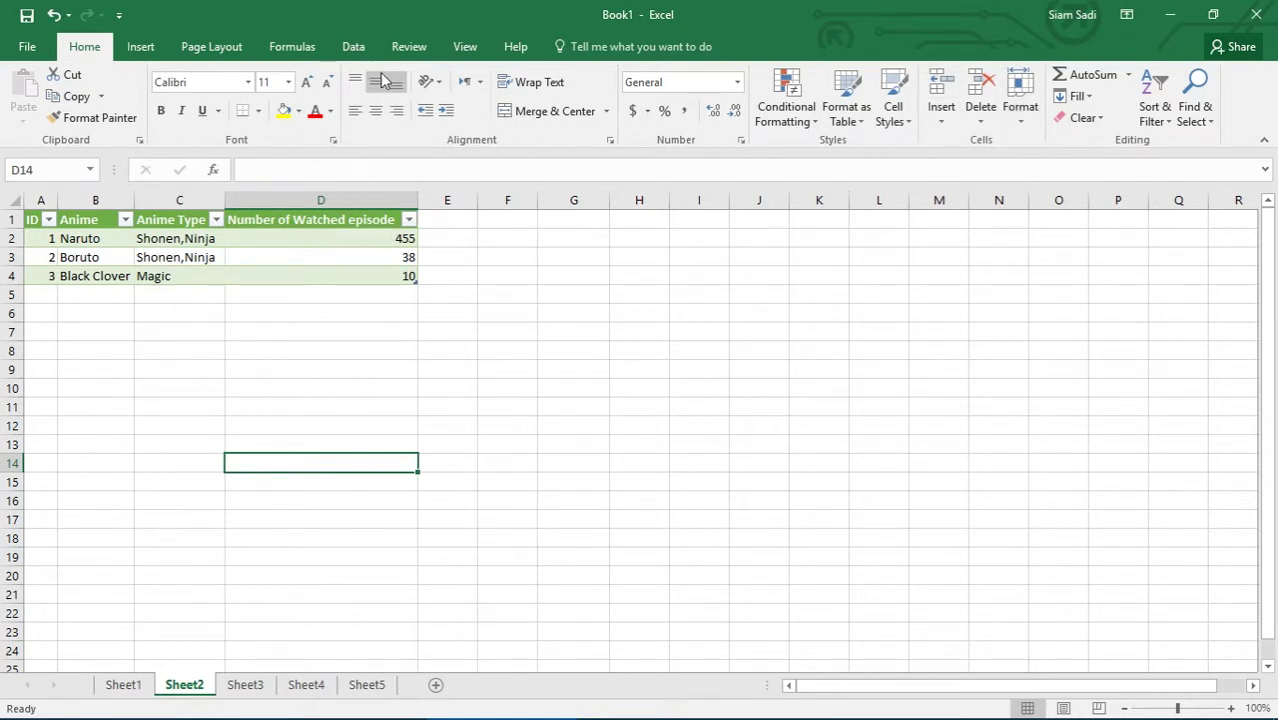
Step: Show Page Break Preview around the anime table, select cell R12, then return to Normal view
{"action": "left_click", "coordinate": [465, 50]}
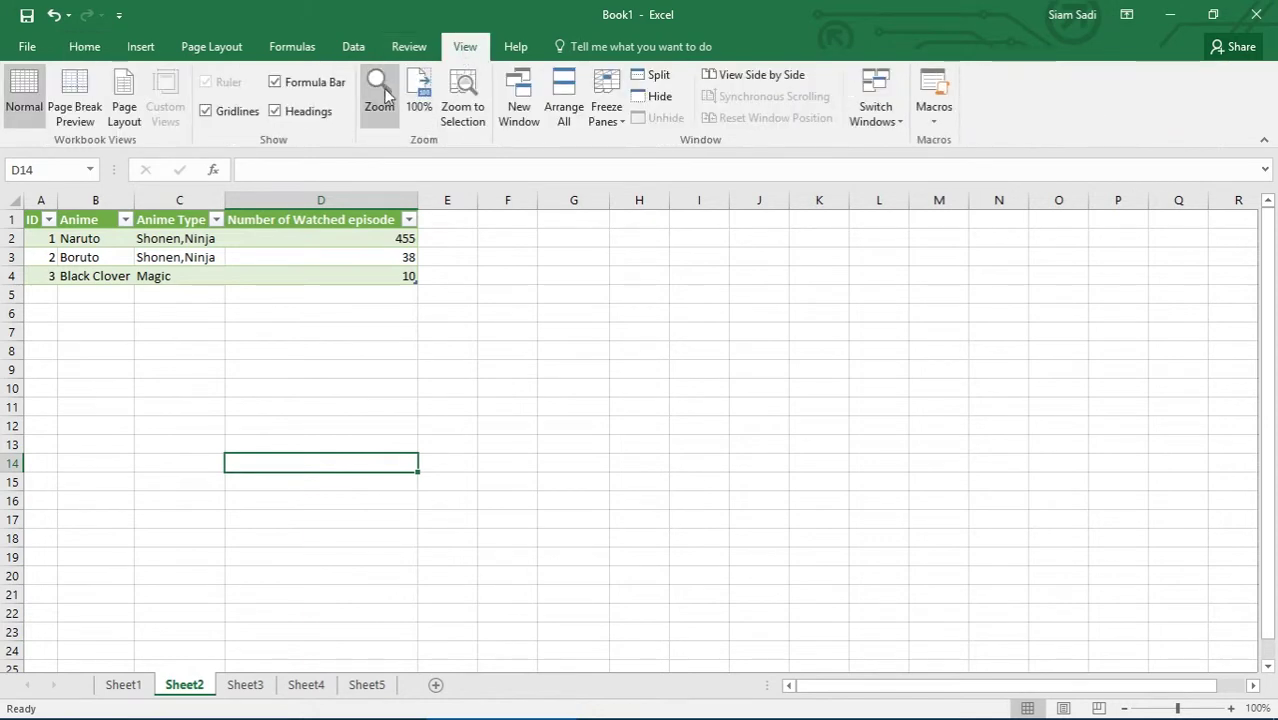
{"action": "left_click", "coordinate": [89, 116]}
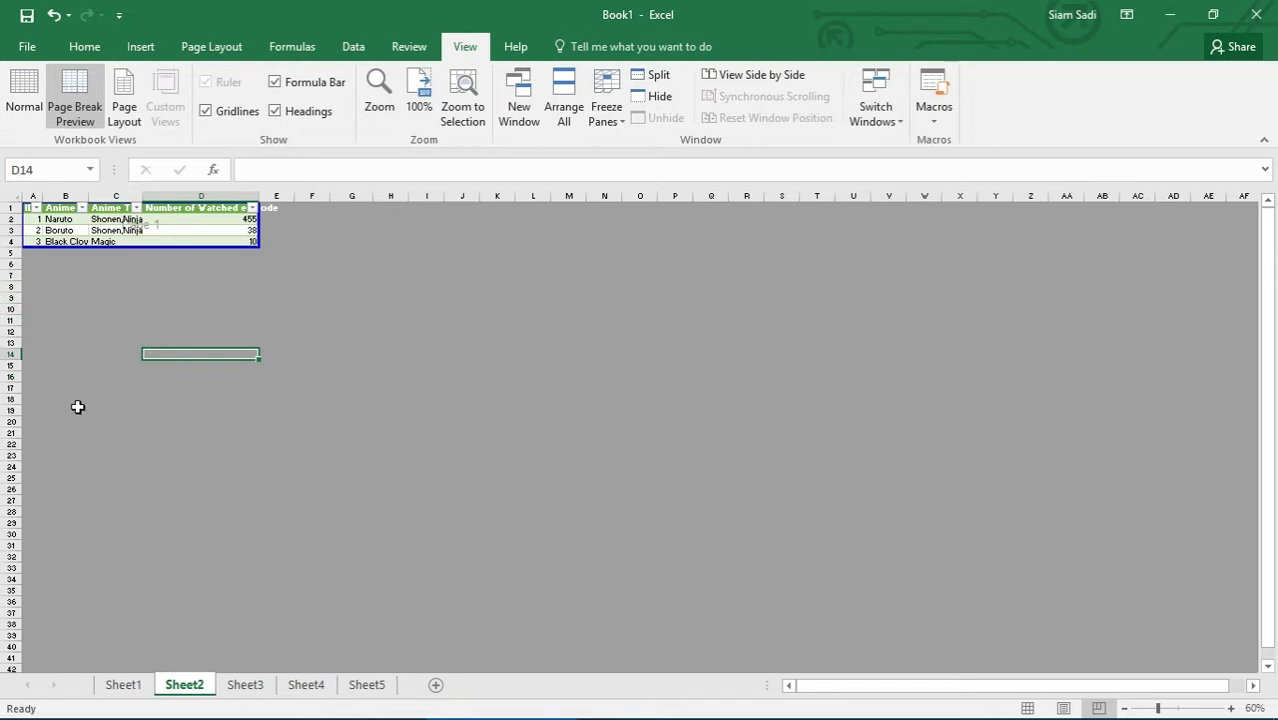
{"action": "left_click", "coordinate": [746, 331]}
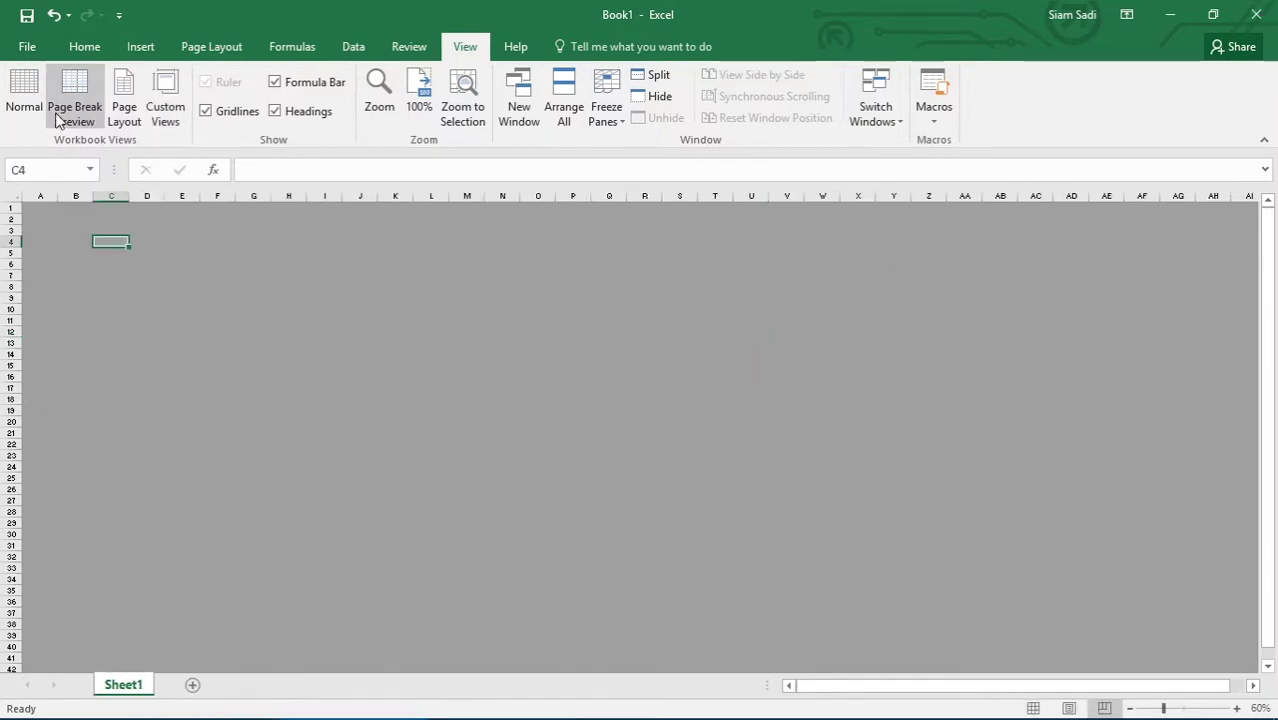
{"action": "left_click", "coordinate": [50, 112]}
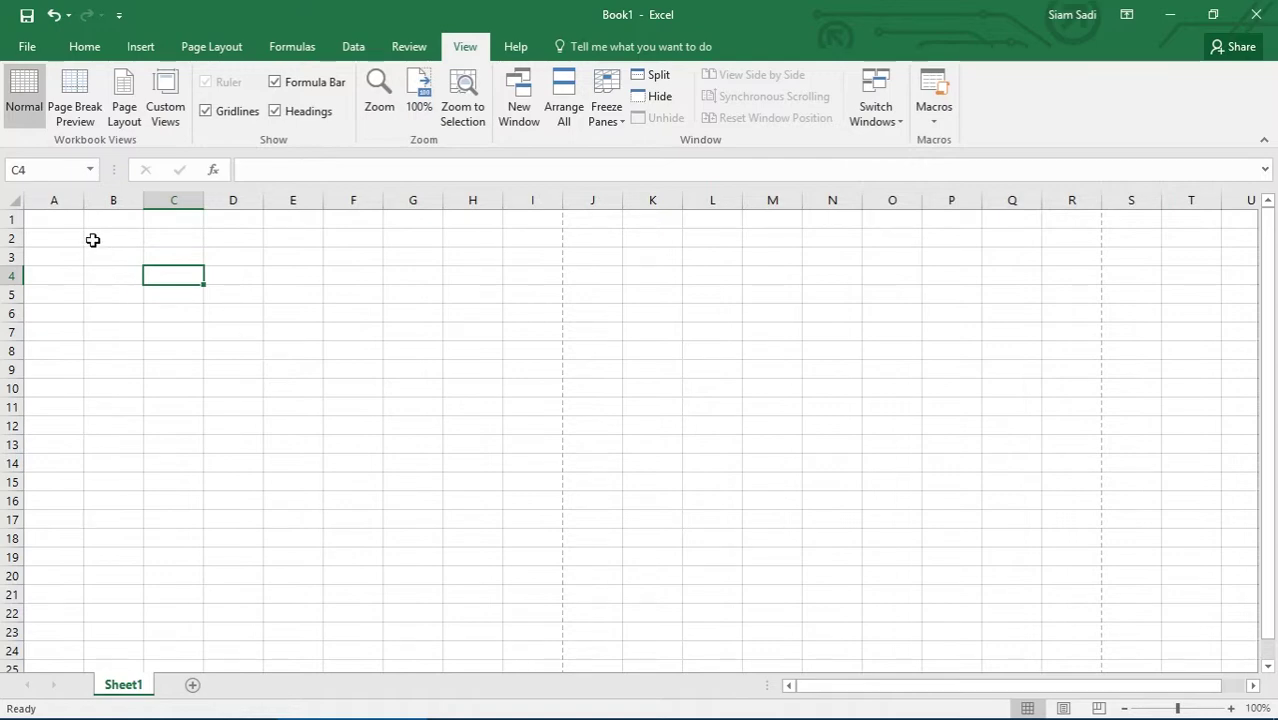
{"action": "left_click", "coordinate": [118, 118]}
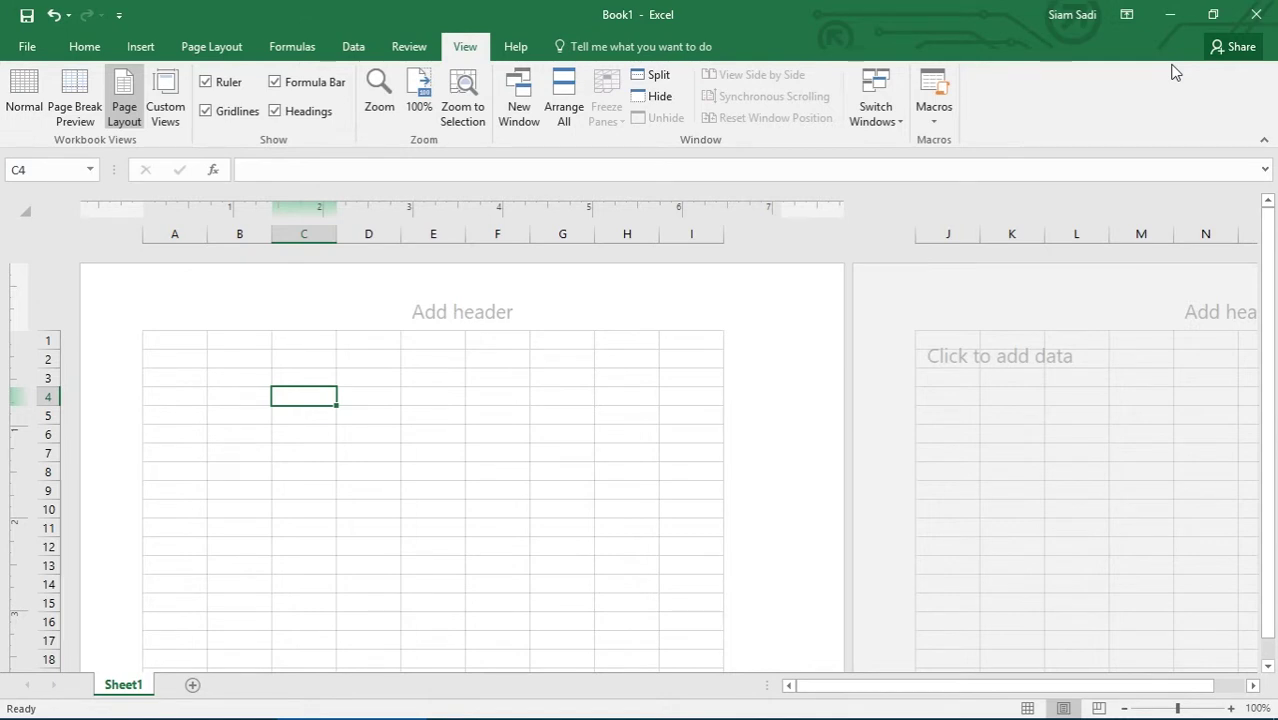
{"action": "left_click", "coordinate": [22, 100]}
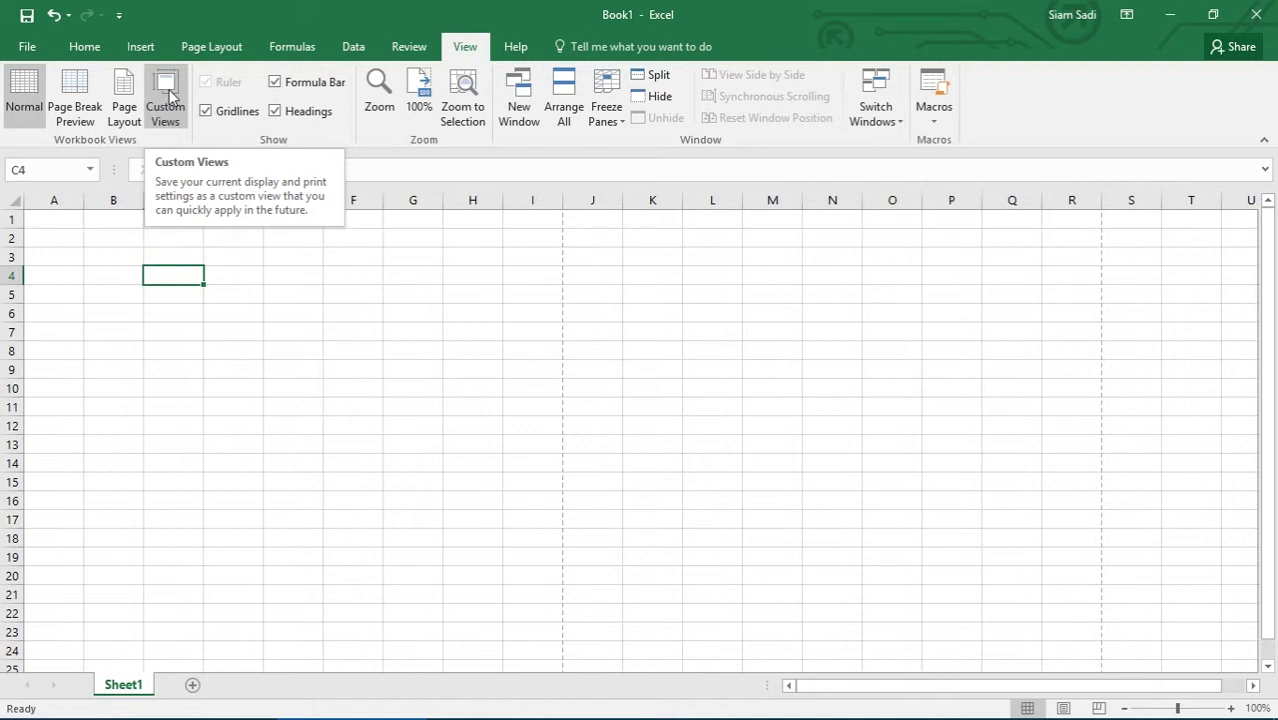
Step: Delete the asdada custom view, confirm the deletion, and close Custom Views
{"action": "left_click", "coordinate": [168, 95]}
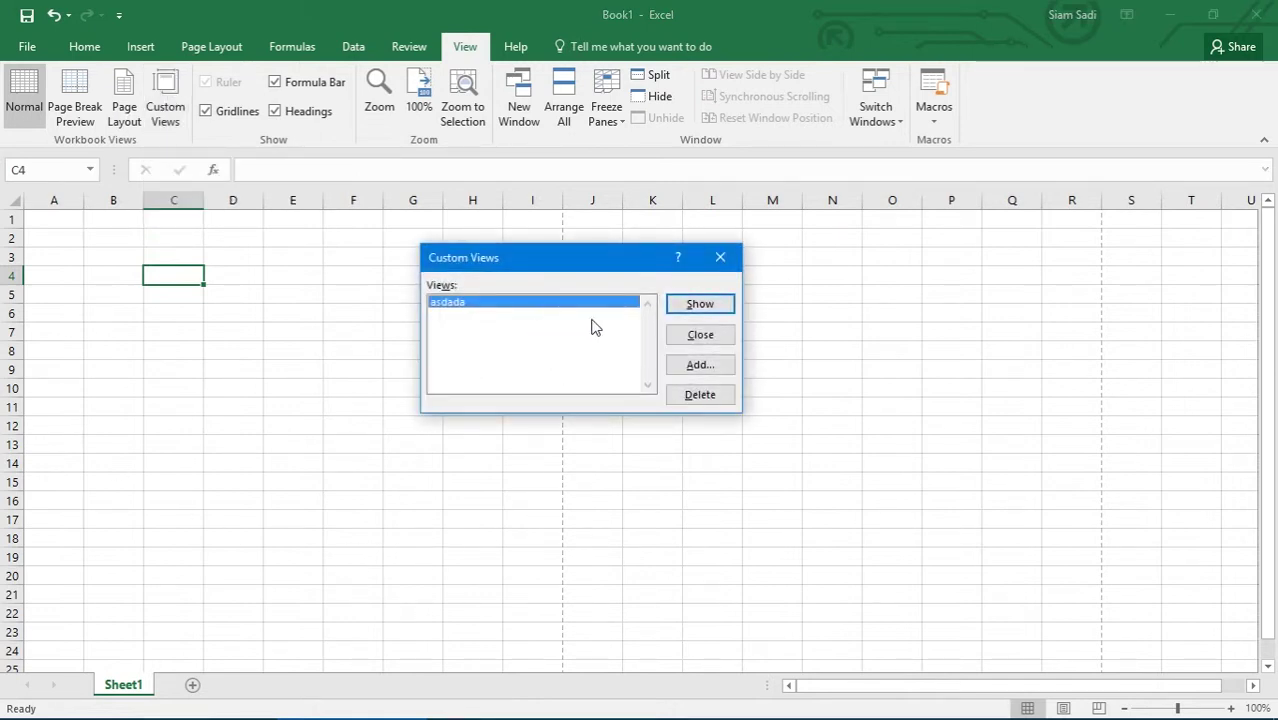
{"action": "left_click", "coordinate": [700, 394]}
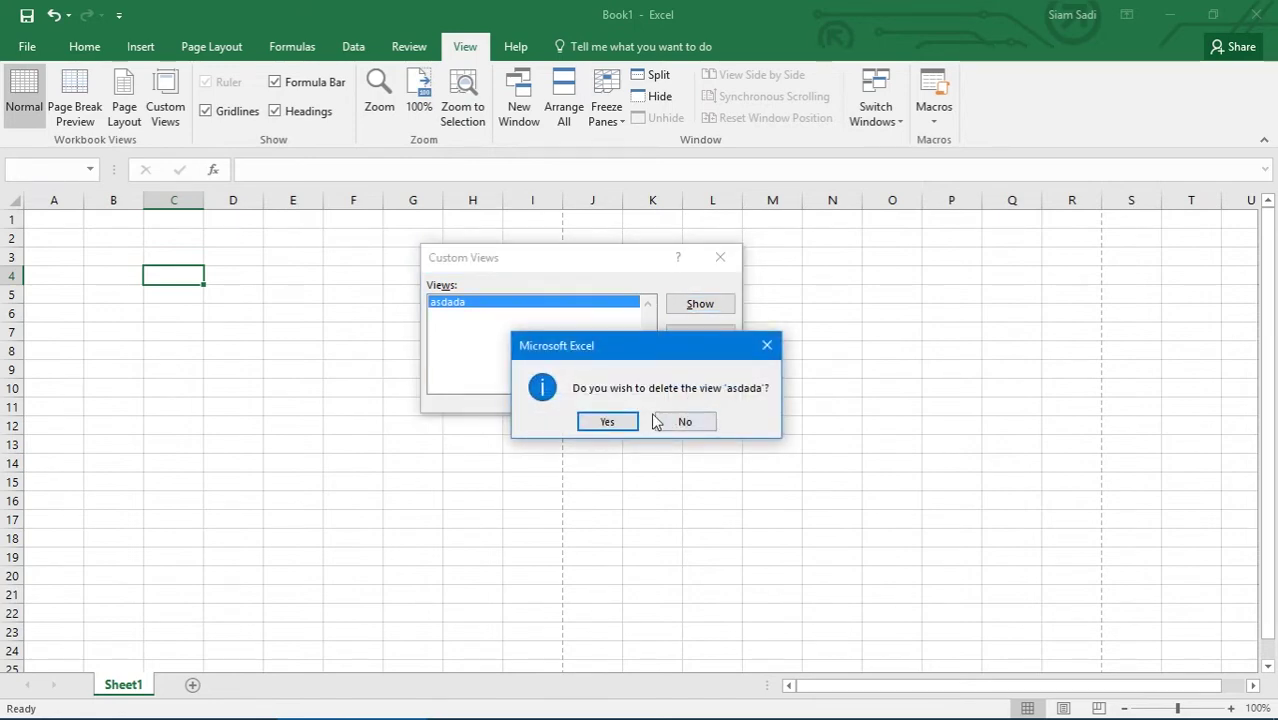
{"action": "left_click", "coordinate": [612, 421]}
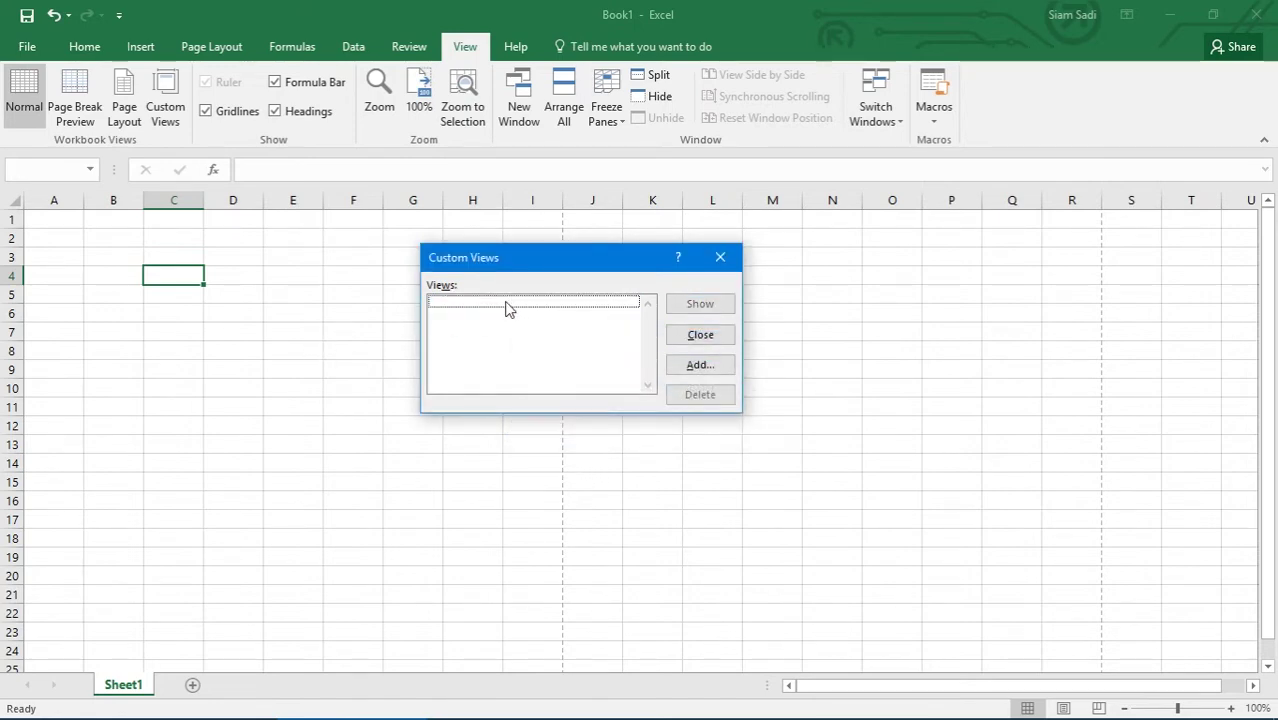
{"action": "left_click", "coordinate": [719, 258]}
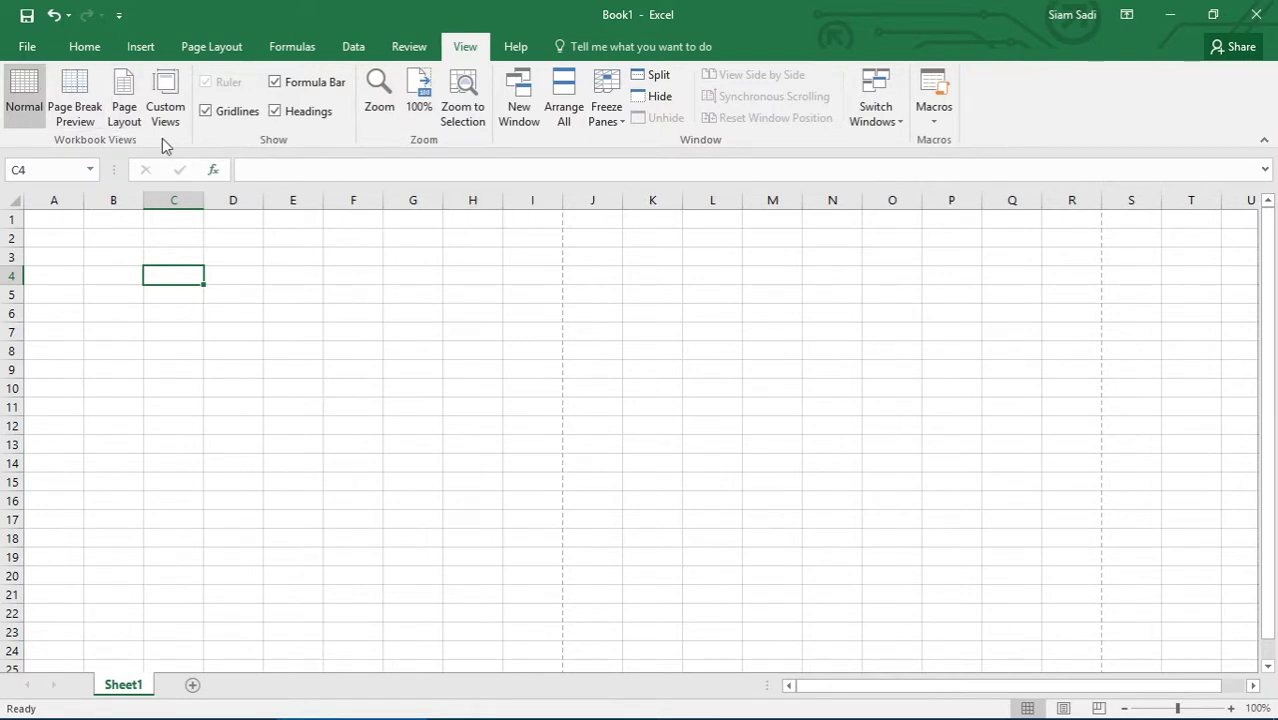
Step: Switch to Page Layout view and turn off Ruler, Headings and Gridlines
{"action": "left_click", "coordinate": [125, 114]}
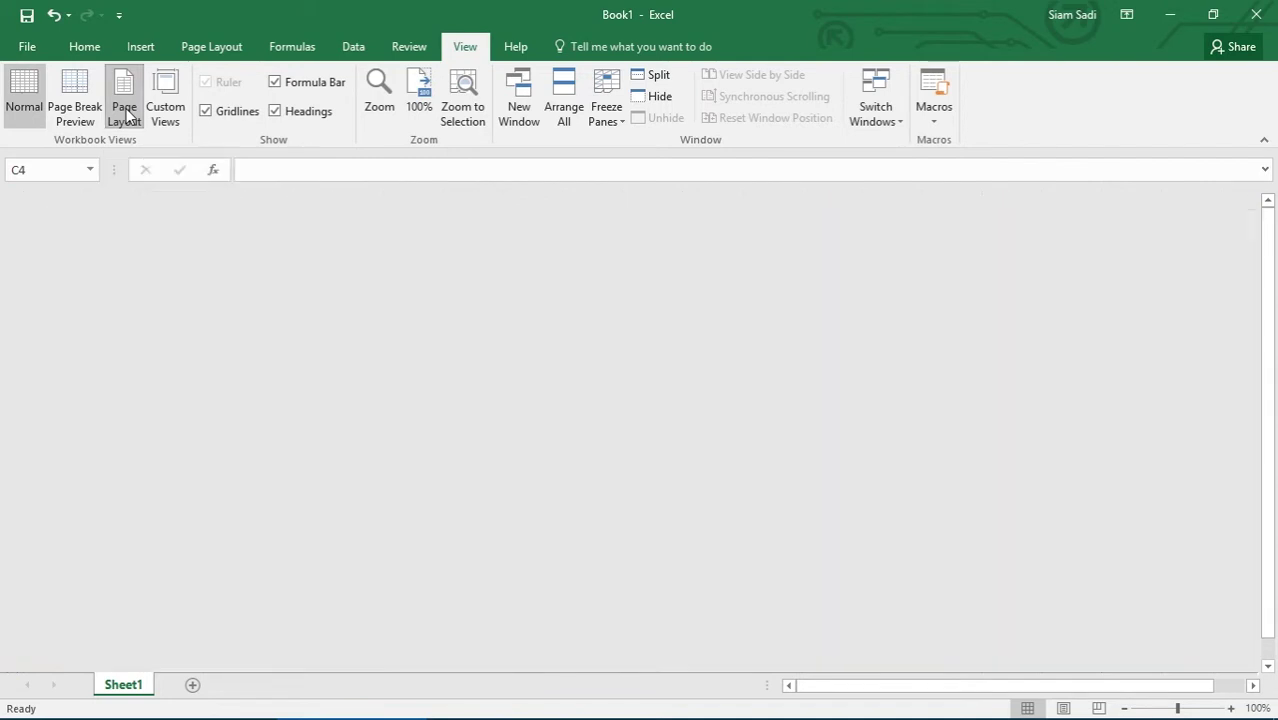
{"action": "left_click", "coordinate": [127, 116]}
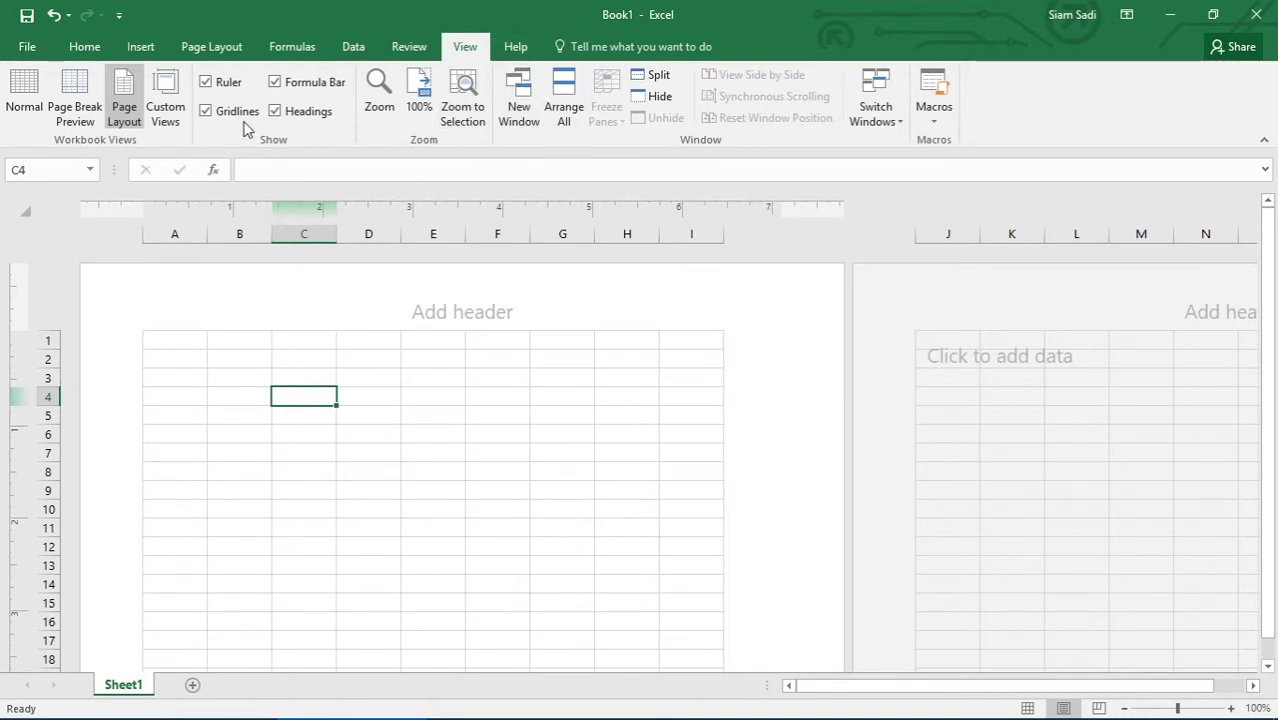
{"action": "left_click", "coordinate": [205, 84]}
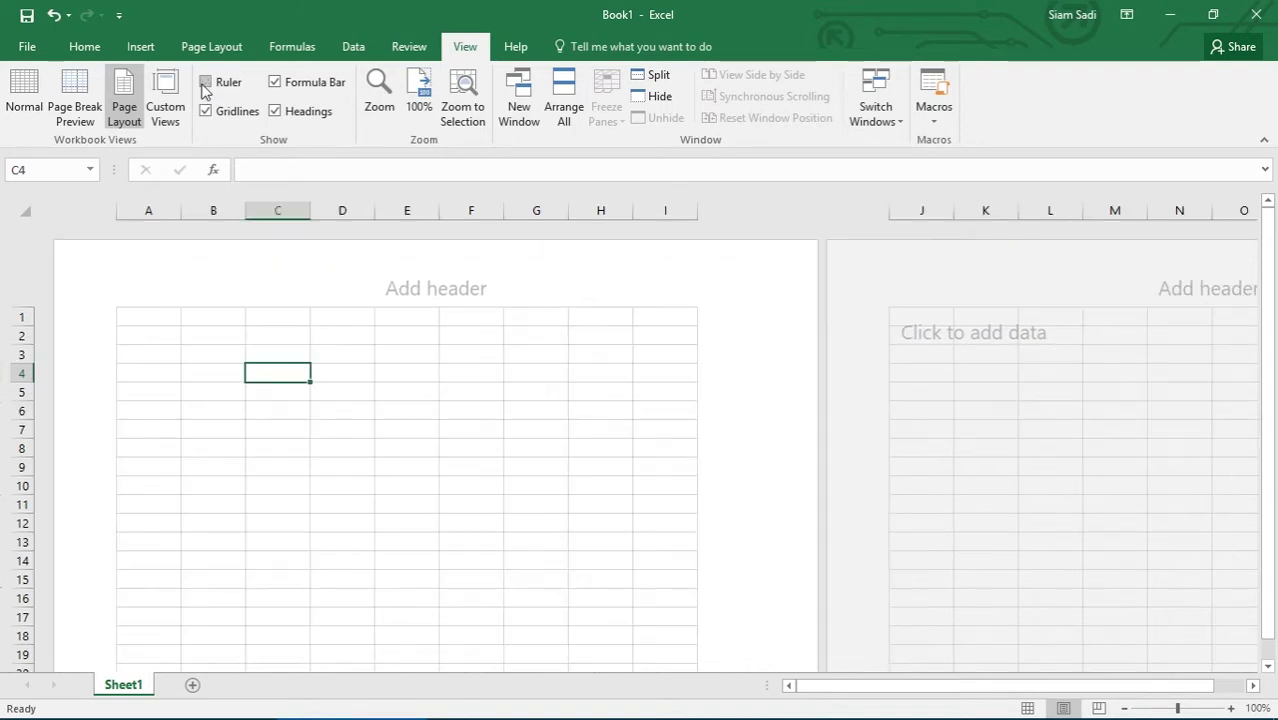
{"action": "left_click", "coordinate": [277, 115]}
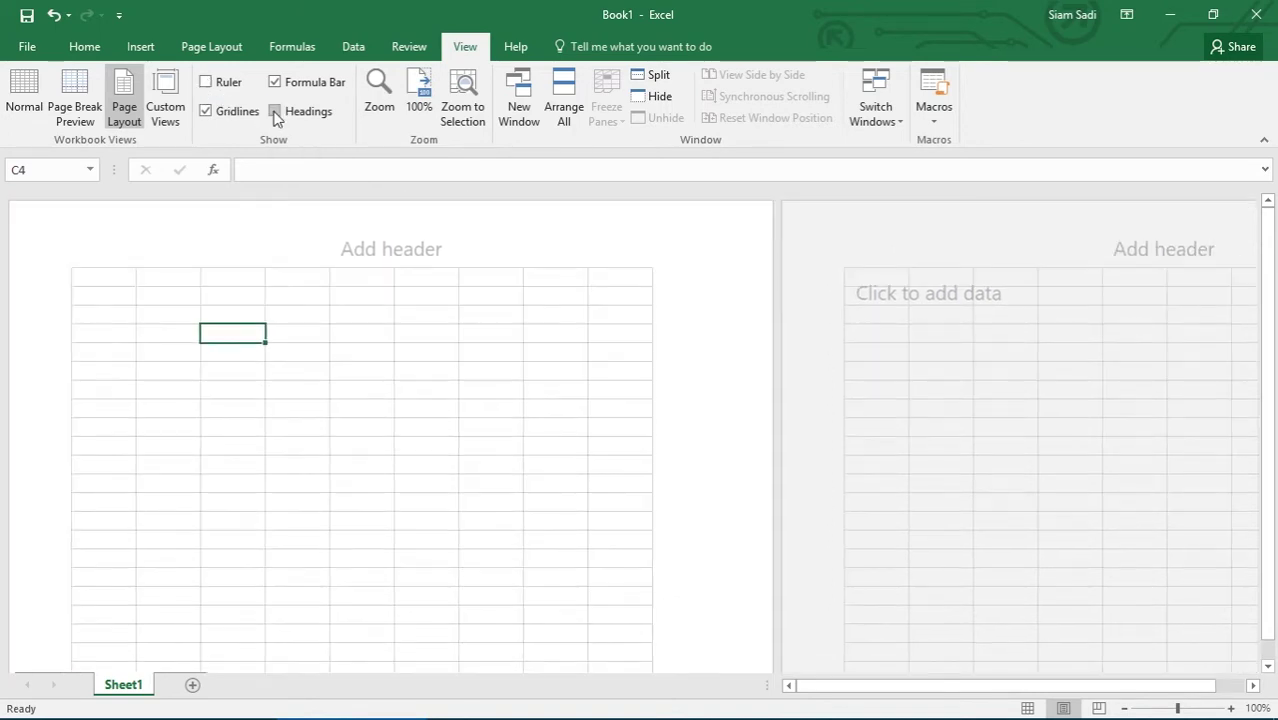
{"action": "left_click", "coordinate": [206, 112]}
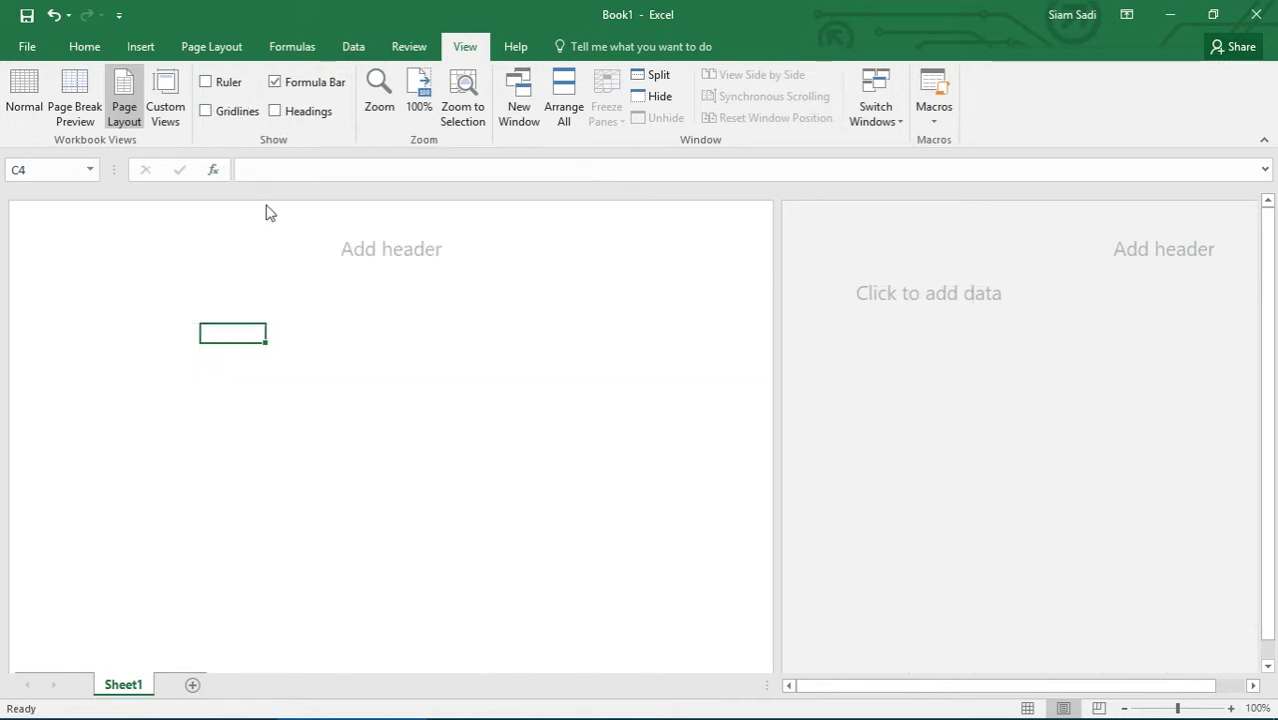
Step: Add a custom view named Test File for the current page layout
{"action": "left_click", "coordinate": [174, 108]}
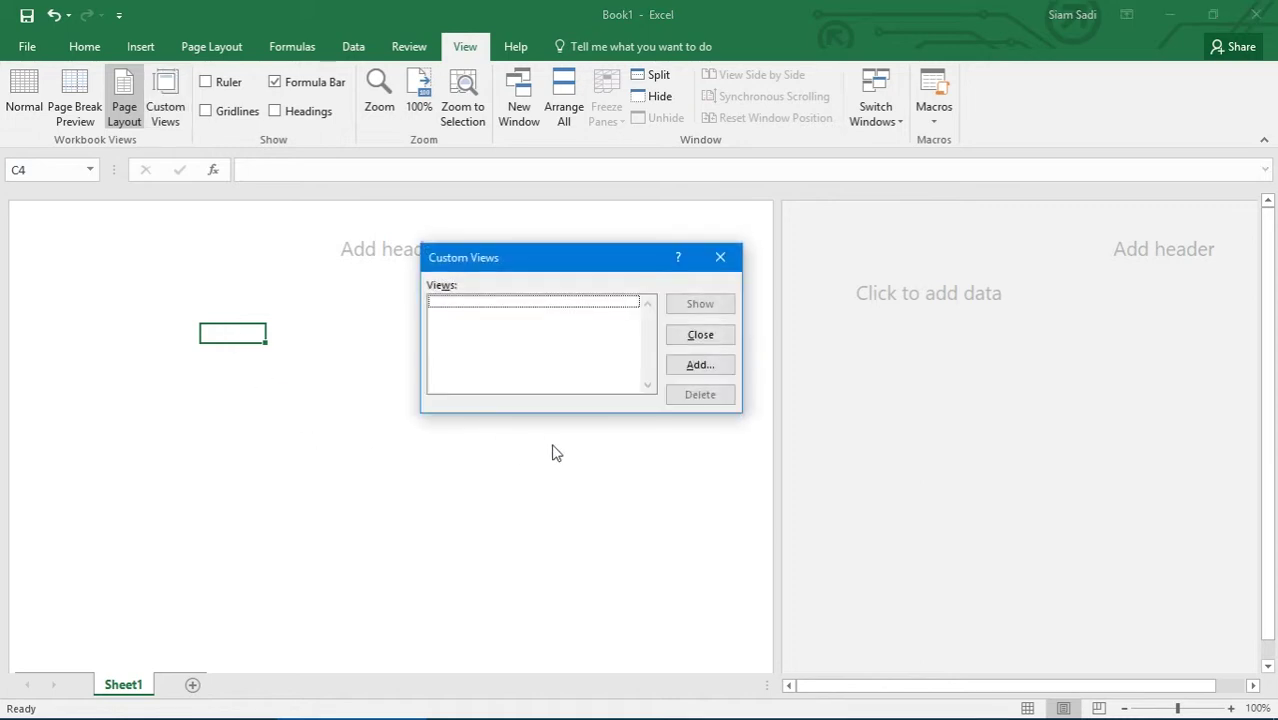
{"action": "left_click", "coordinate": [701, 366]}
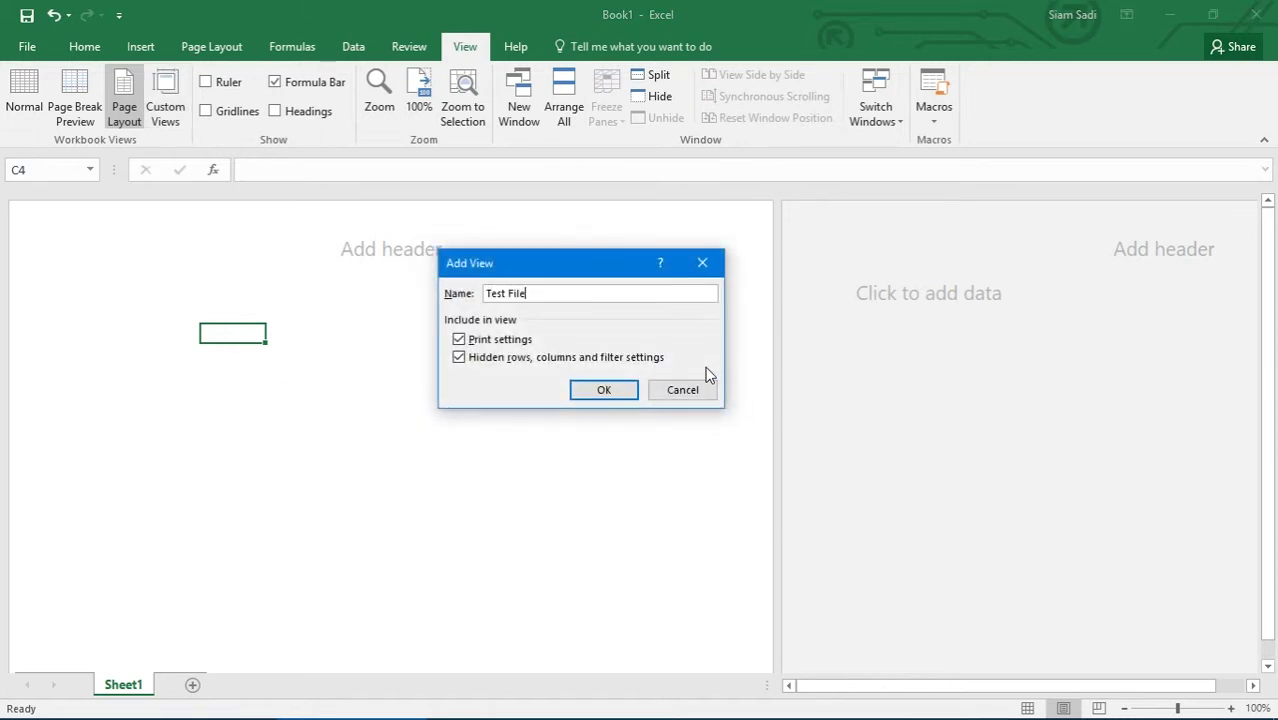
{"action": "left_click", "coordinate": [618, 392]}
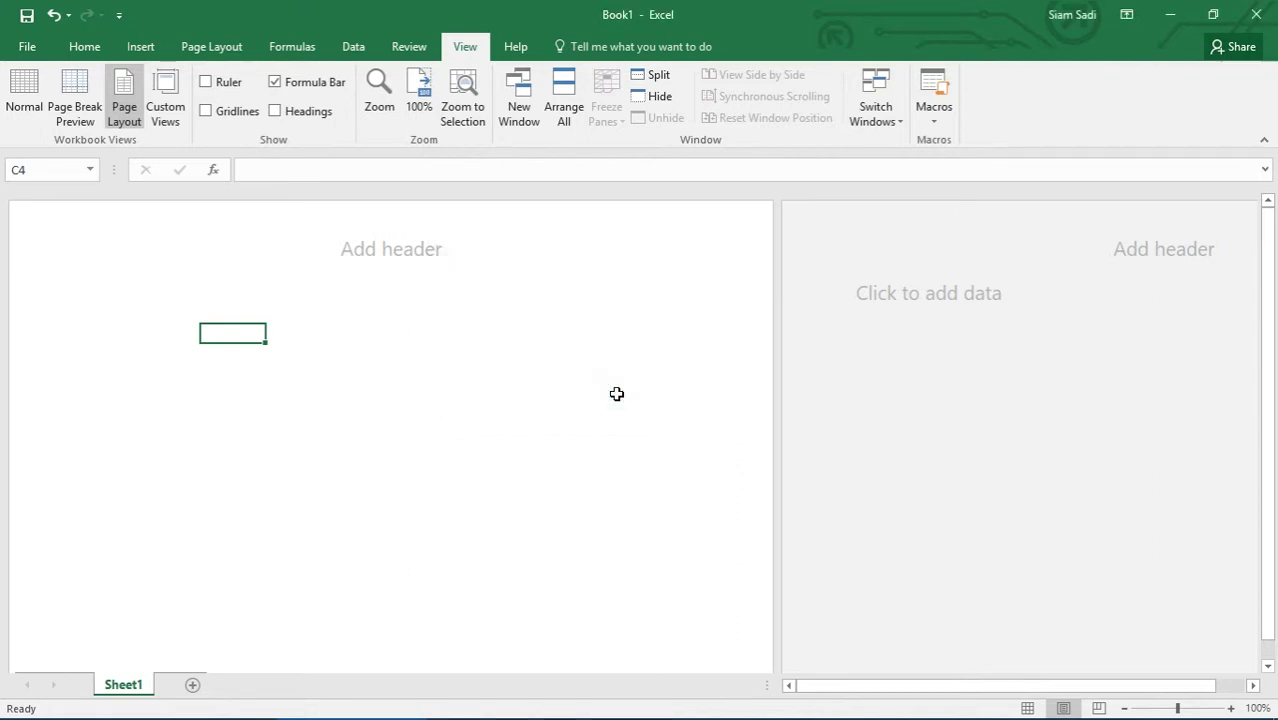
Step: Switch to Normal view with gridlines and headings shown, then apply the Test File view
{"action": "left_click", "coordinate": [12, 105]}
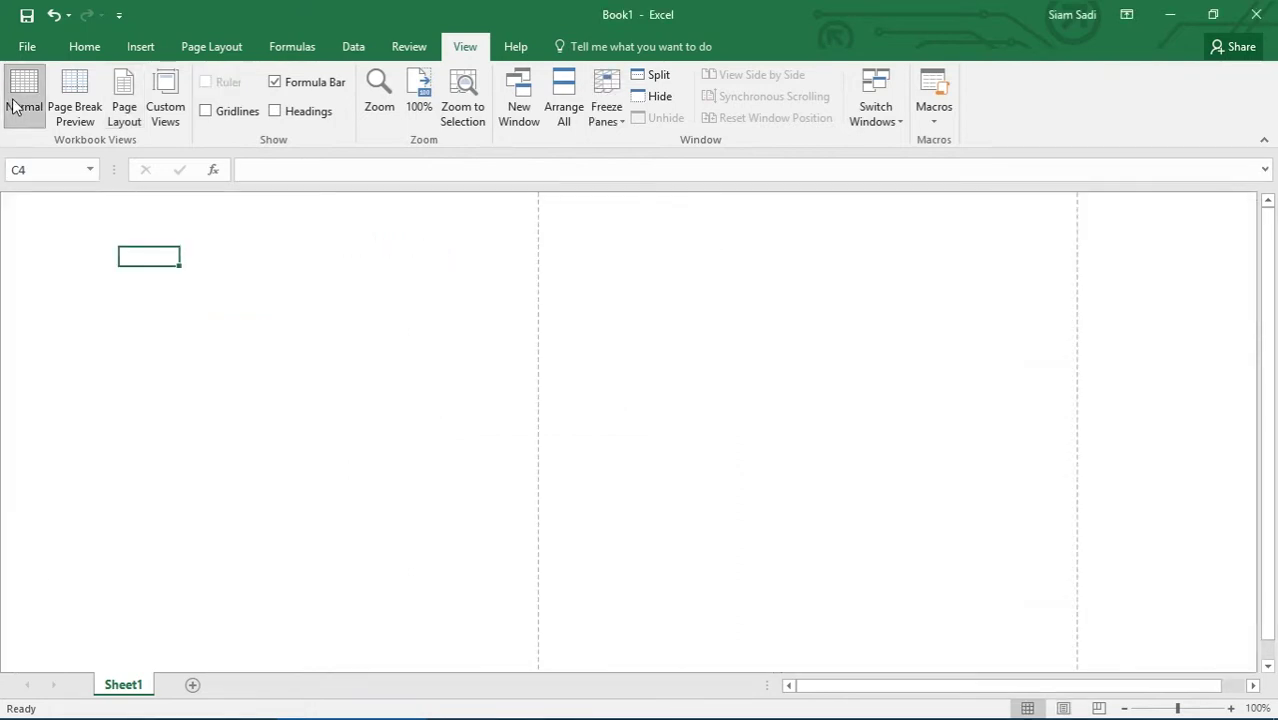
{"action": "left_click", "coordinate": [205, 112]}
{"action": "left_click", "coordinate": [273, 112]}
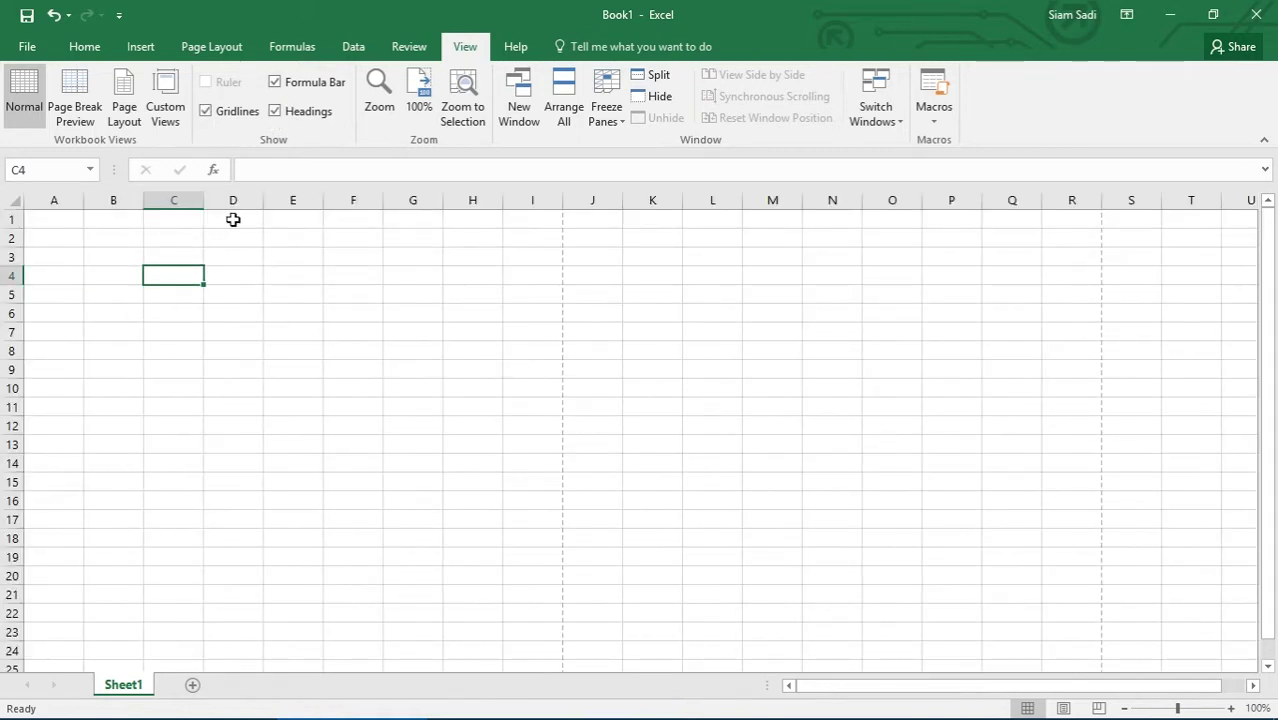
{"action": "left_click", "coordinate": [180, 117]}
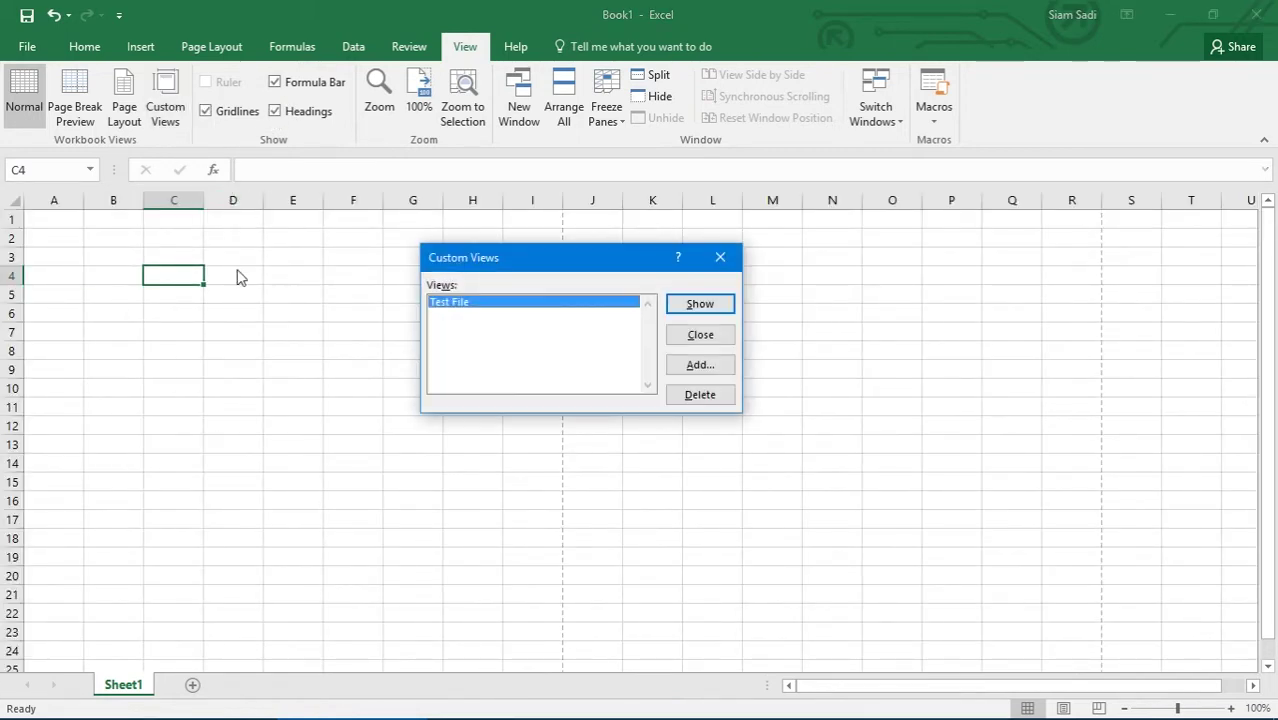
{"action": "left_click", "coordinate": [699, 304]}
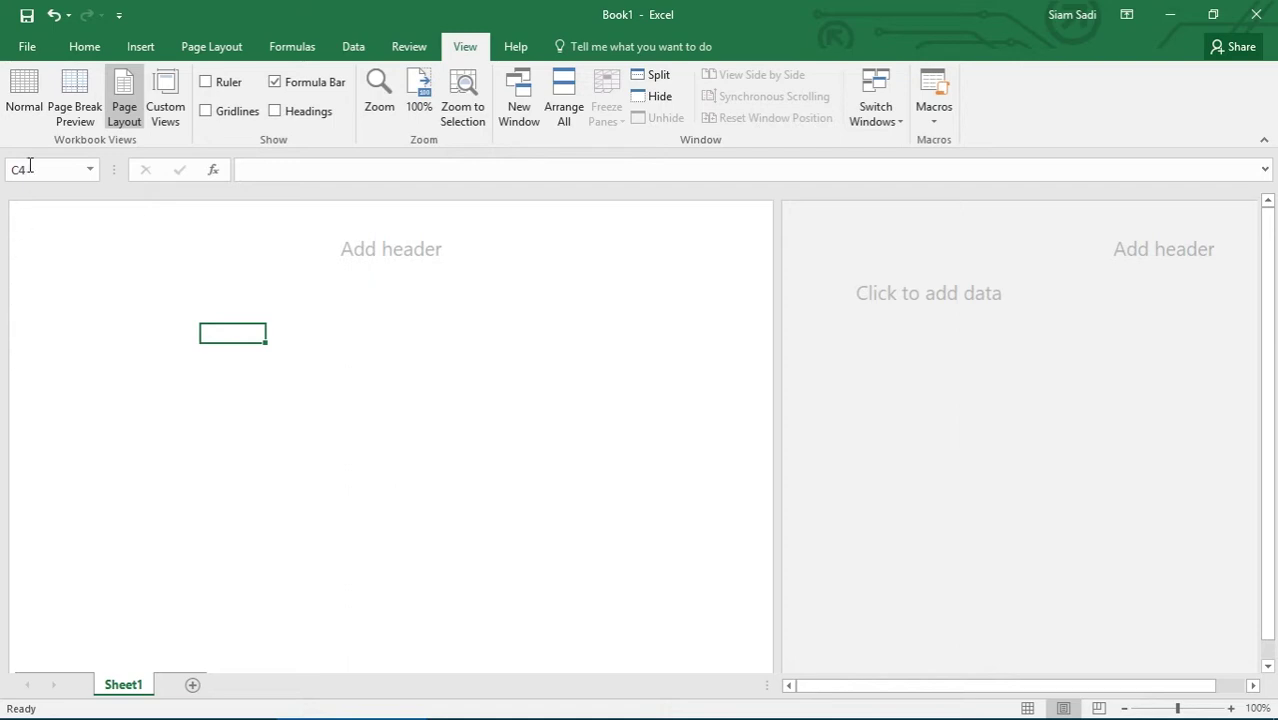
Step: Switch to Normal view, re-enable gridlines and headings, and toggle the formula bar off and on
{"action": "left_click", "coordinate": [26, 88]}
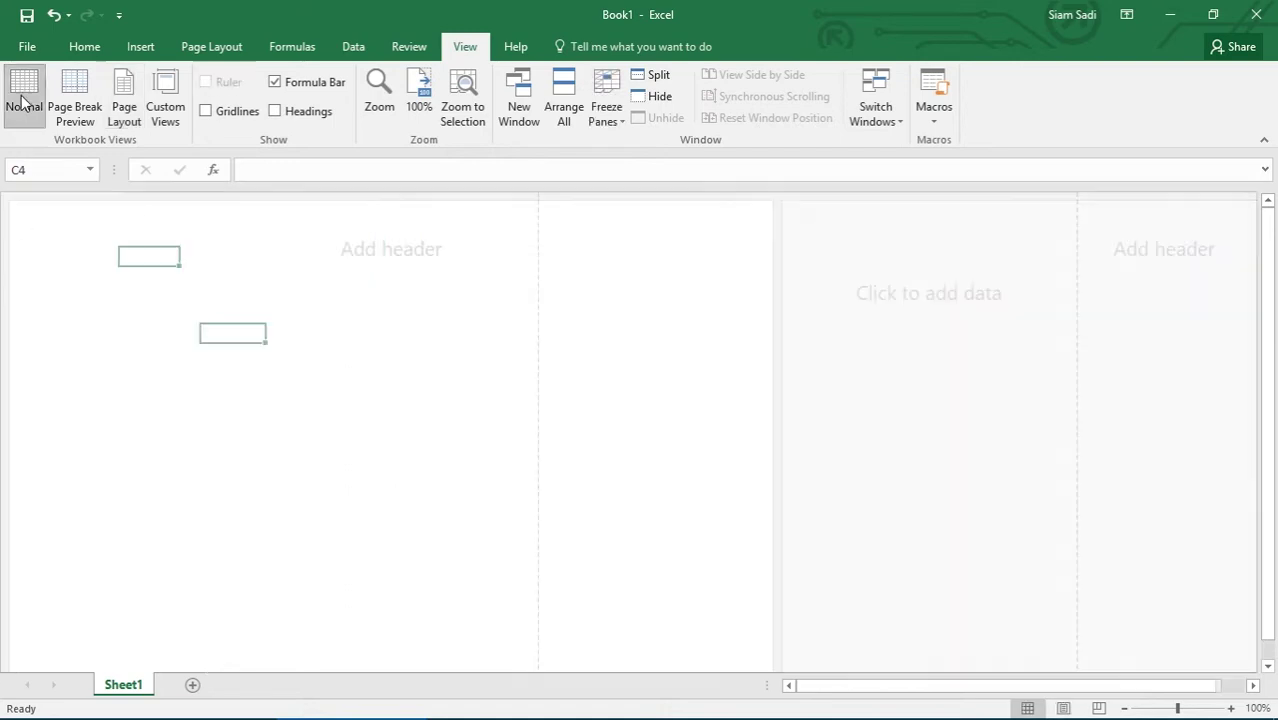
{"action": "left_click", "coordinate": [206, 111]}
{"action": "left_click", "coordinate": [274, 111]}
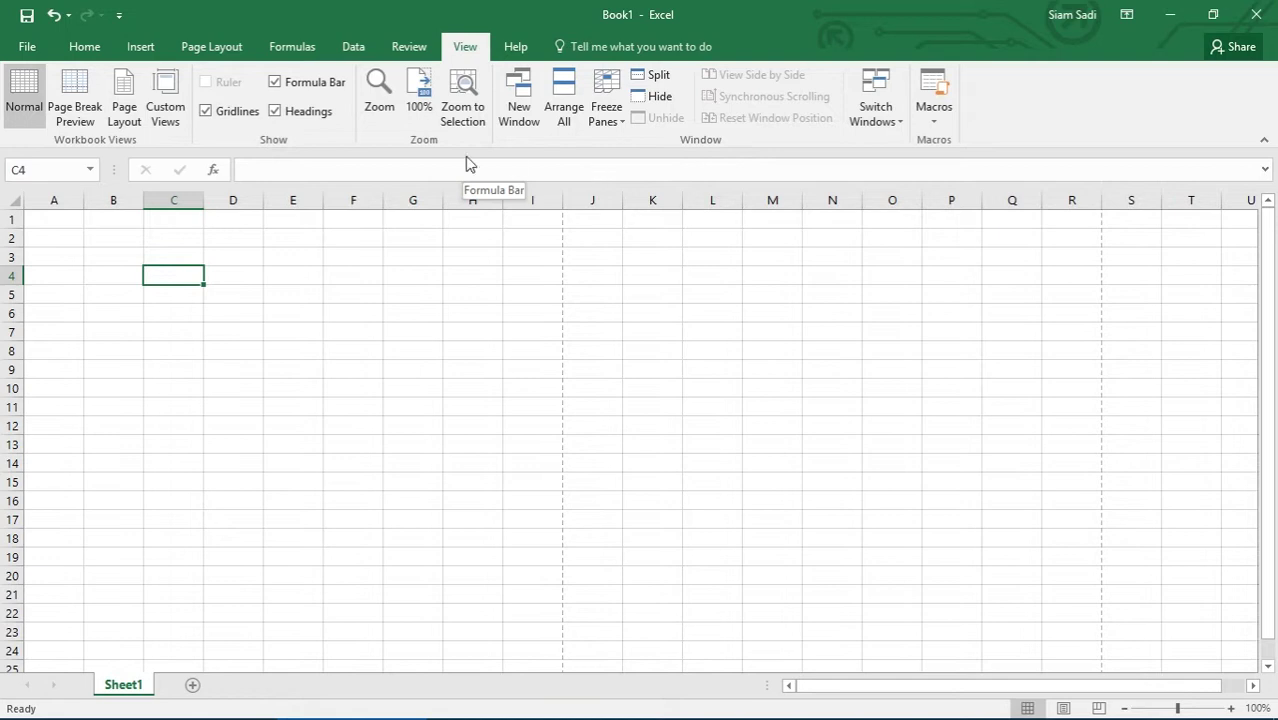
{"action": "left_click", "coordinate": [275, 82]}
{"action": "left_click", "coordinate": [275, 82]}
Step: Toggle the row/column headings and the gridlines off and back on
{"action": "left_click_drag", "start_coordinate": [922, 686], "coordinate": [868, 656]}
{"action": "left_click", "coordinate": [274, 111]}
{"action": "left_click", "coordinate": [273, 112]}
{"action": "left_click", "coordinate": [205, 111]}
{"action": "left_click", "coordinate": [205, 111]}
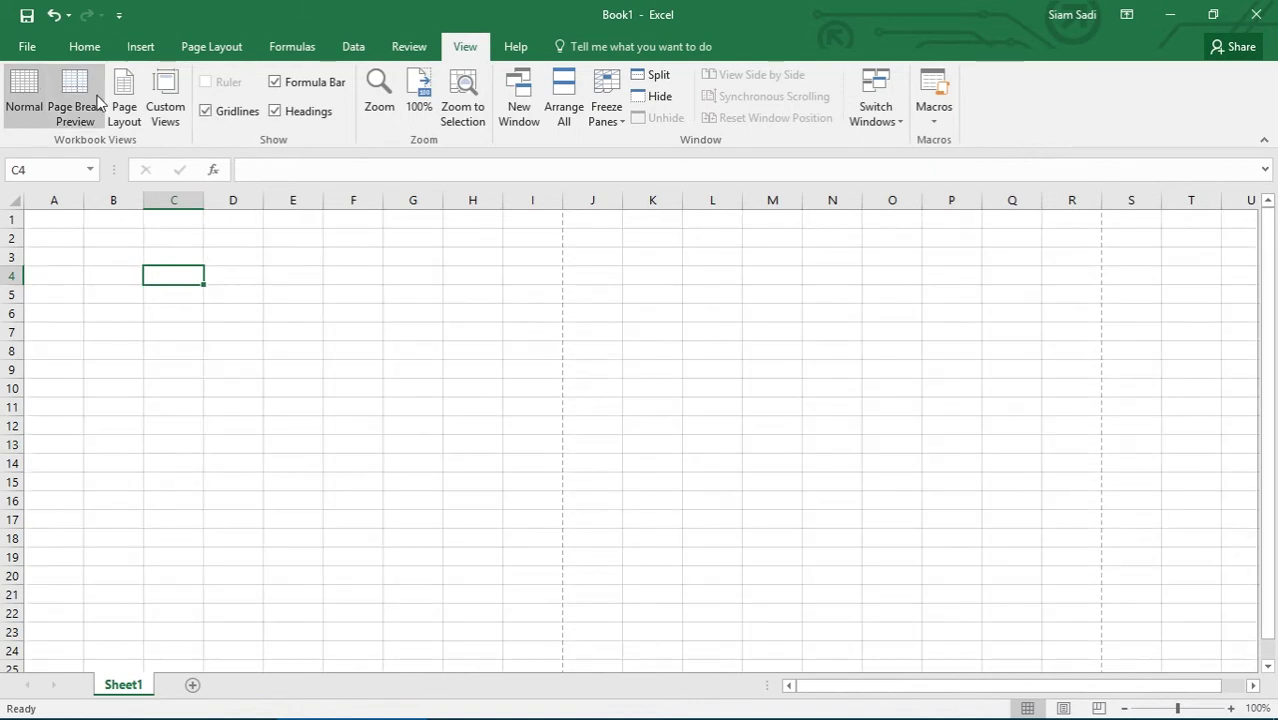
Step: In Page Layout view, drag the ruler's right margin outward so column J fits, then return to Normal
{"action": "left_click", "coordinate": [124, 110]}
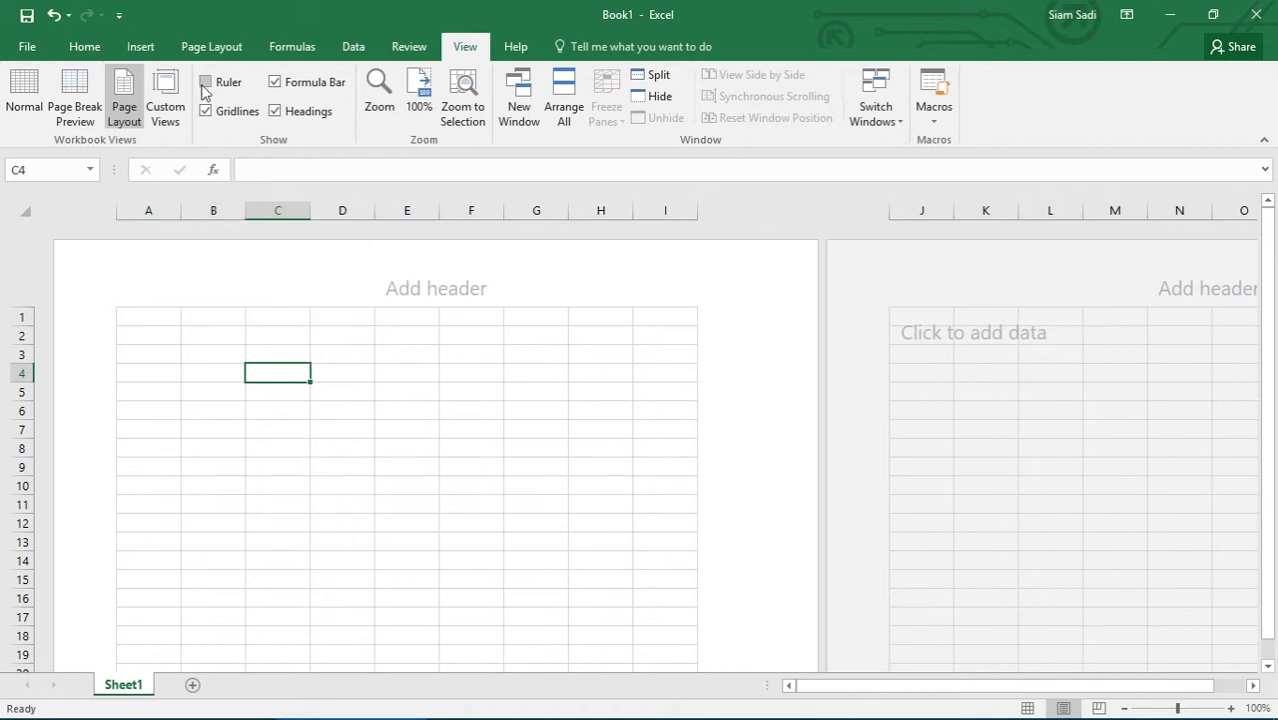
{"action": "left_click", "coordinate": [205, 82]}
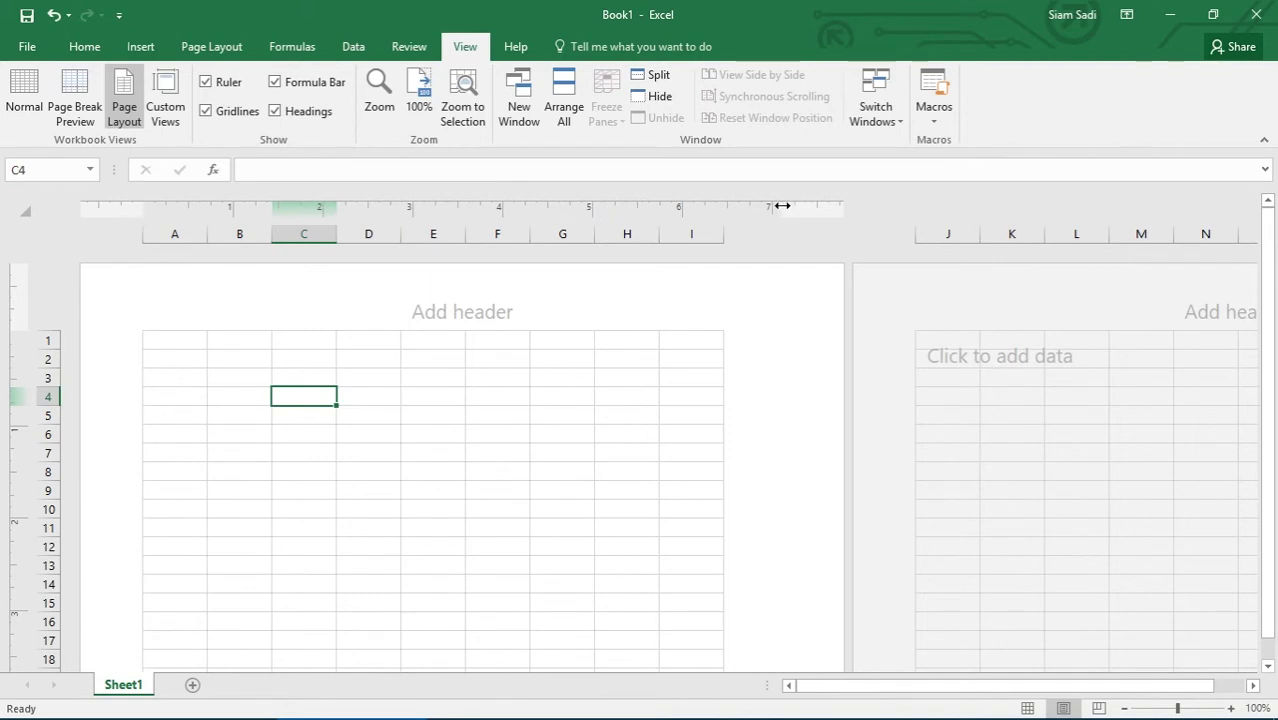
{"action": "mouse_move", "coordinate": [778, 206]}
{"action": "left_mouse_down"}
{"action": "mouse_move", "coordinate": [673, 208]}
{"action": "mouse_move", "coordinate": [797, 451]}
{"action": "left_mouse_up"}
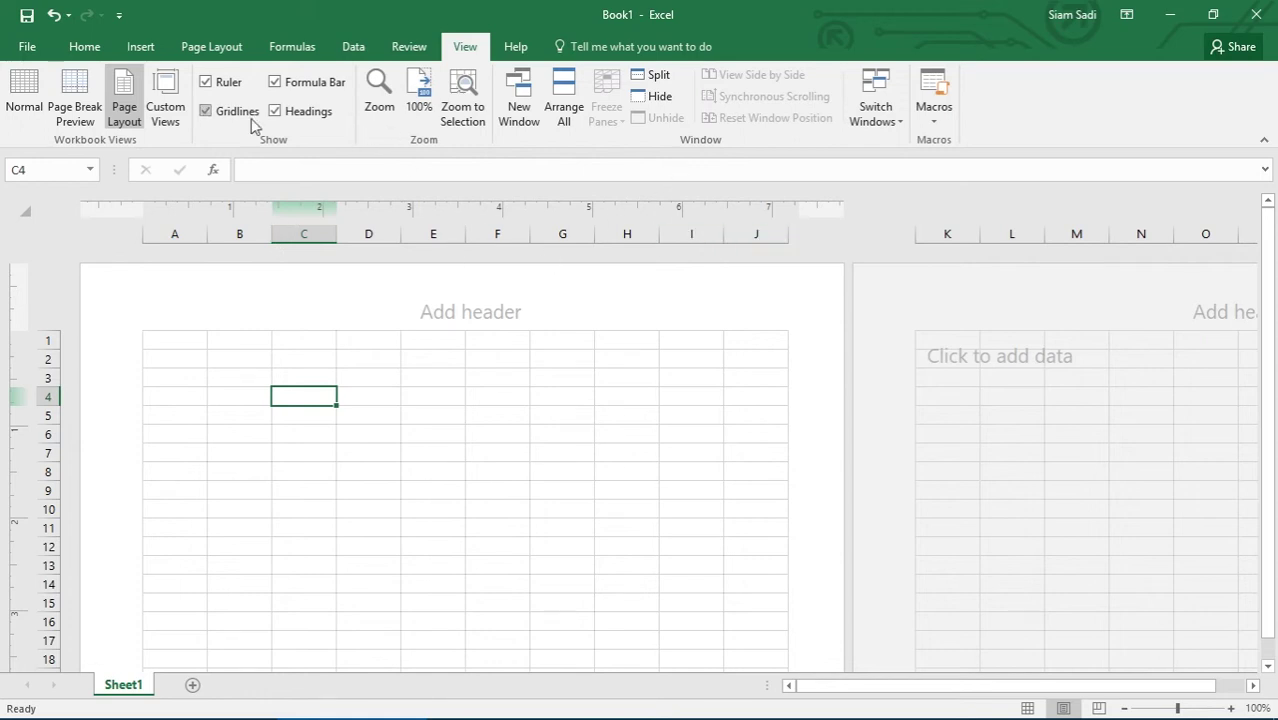
{"action": "left_click", "coordinate": [206, 82]}
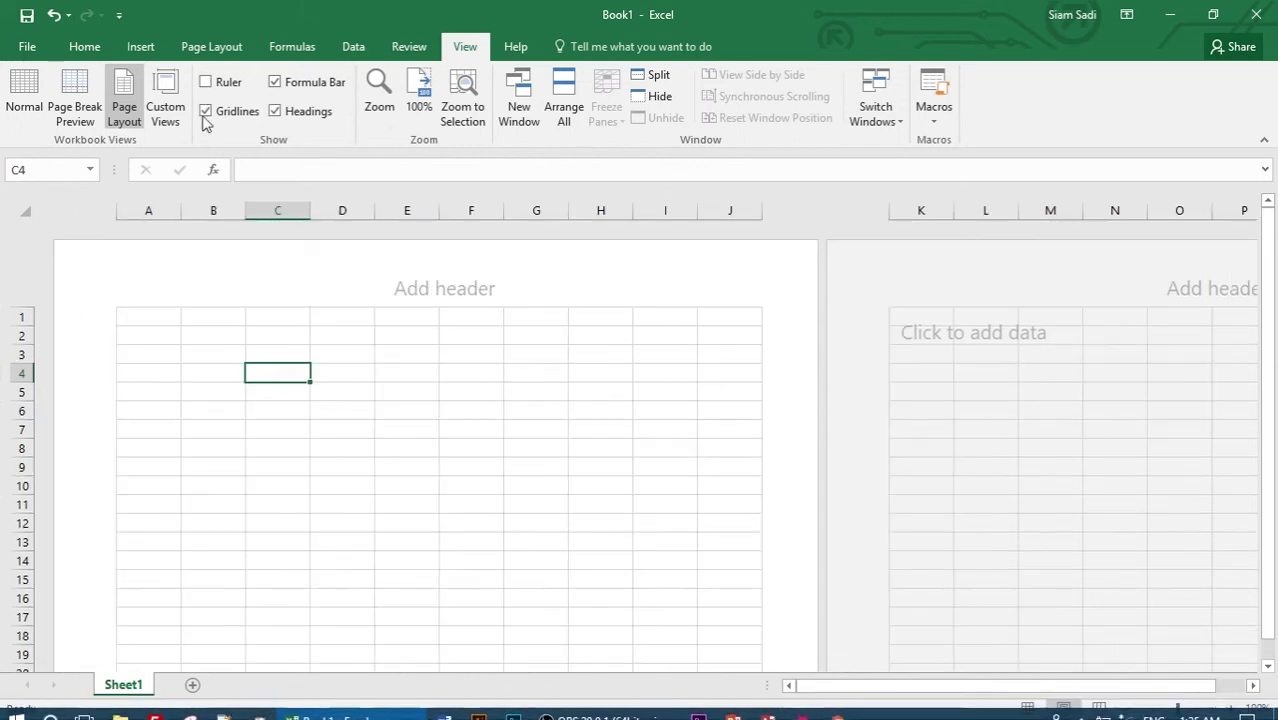
{"action": "left_click", "coordinate": [19, 112]}
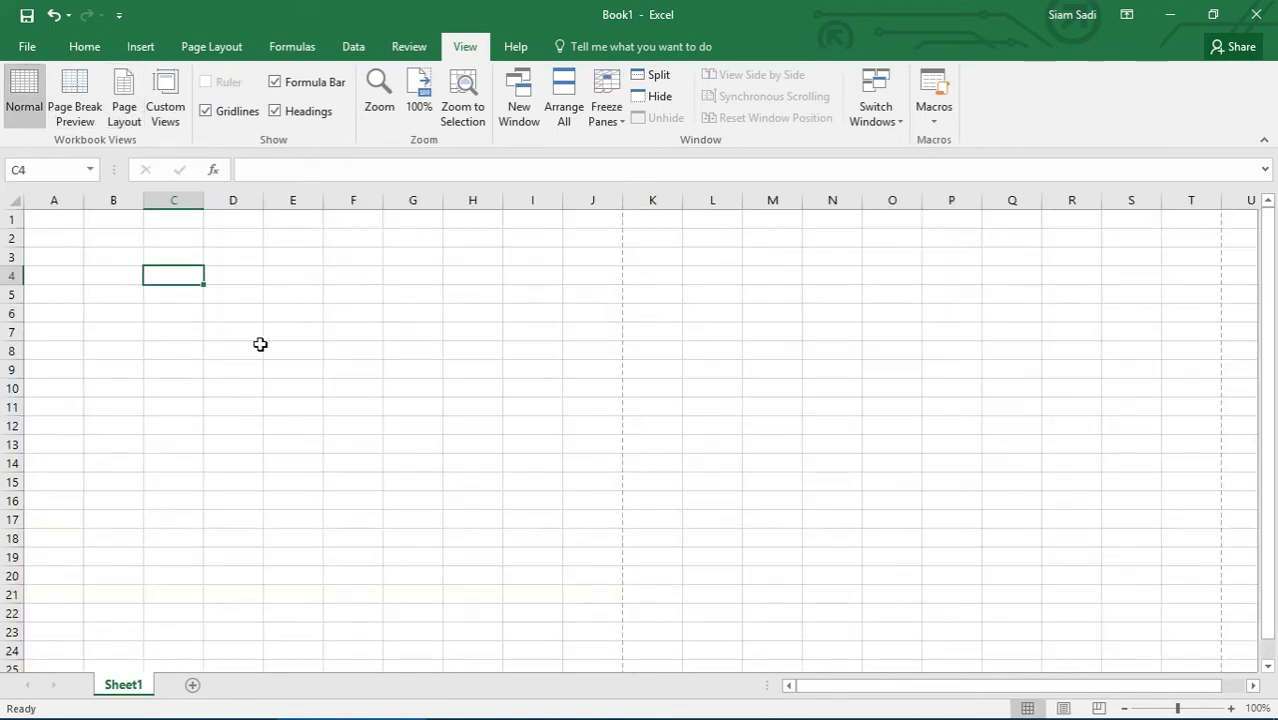